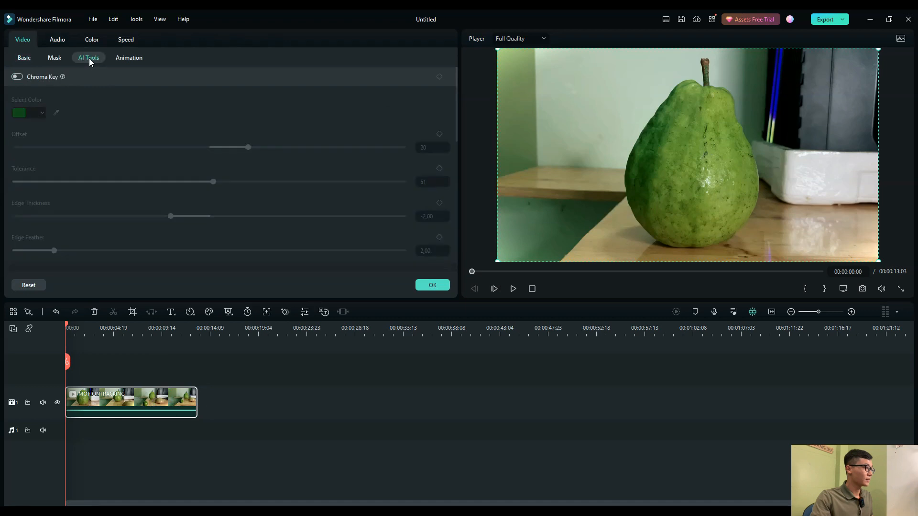
- Run Motion Tracking on the MOTIONTRACKING clip with a small tracking box on the guava's upper part
{"action": "scroll", "coordinate": [186, 140], "scroll_direction": "down", "scroll_amount": 3}
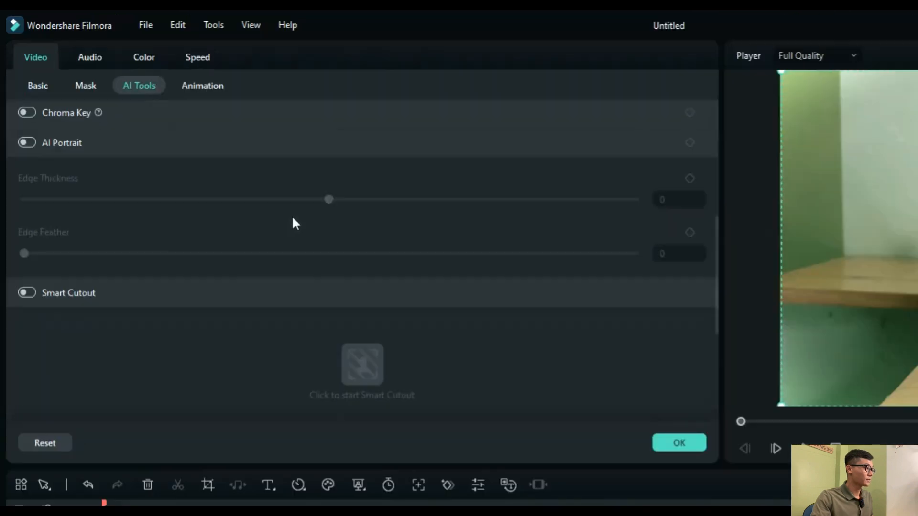
{"action": "scroll", "coordinate": [293, 223], "scroll_direction": "down", "scroll_amount": 4}
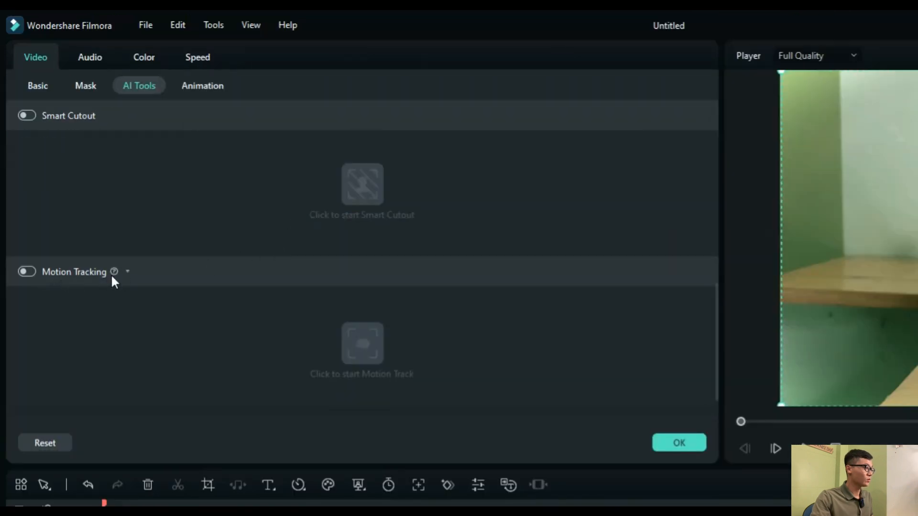
{"action": "left_click", "coordinate": [27, 272]}
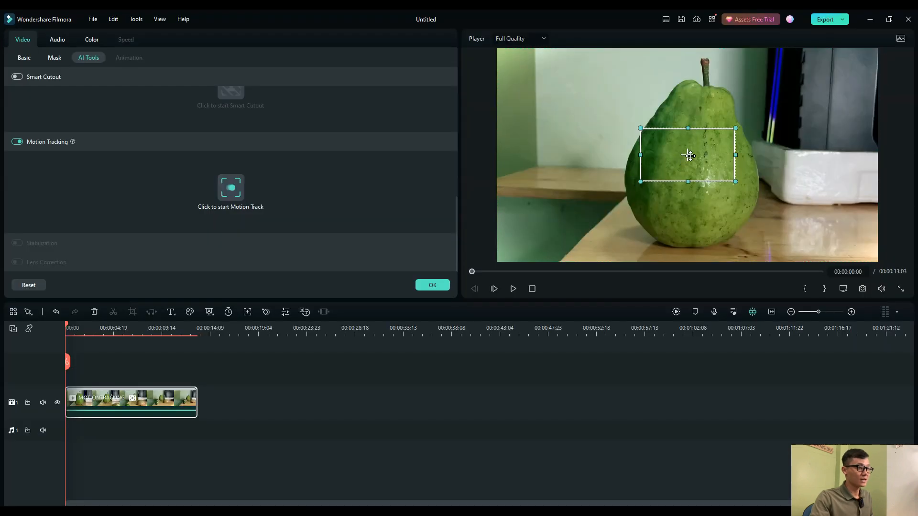
{"action": "mouse_move", "coordinate": [683, 158]}
{"action": "left_mouse_down"}
{"action": "mouse_move", "coordinate": [711, 139]}
{"action": "mouse_move", "coordinate": [675, 142]}
{"action": "mouse_move", "coordinate": [690, 159]}
{"action": "mouse_move", "coordinate": [698, 105]}
{"action": "mouse_move", "coordinate": [704, 134]}
{"action": "mouse_move", "coordinate": [683, 168]}
{"action": "mouse_move", "coordinate": [721, 175]}
{"action": "mouse_move", "coordinate": [691, 167]}
{"action": "left_mouse_up"}
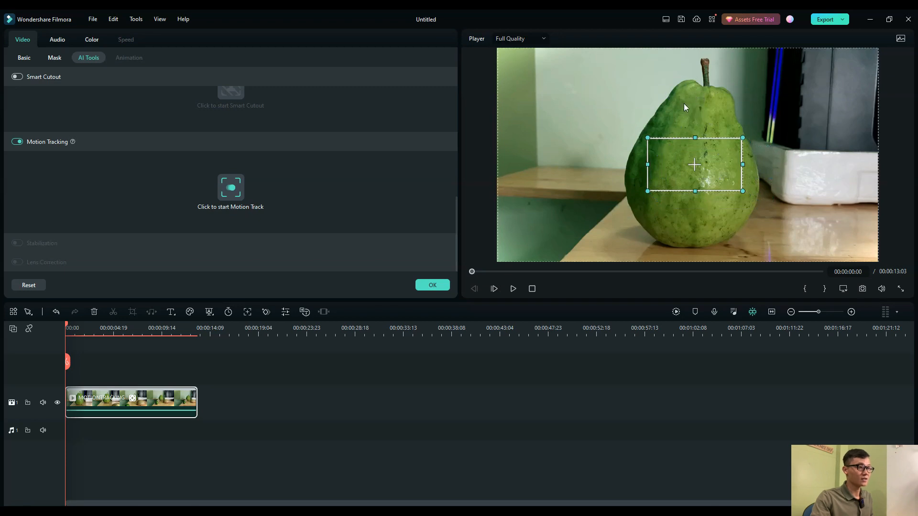
{"action": "left_click_drag", "start_coordinate": [647, 138], "coordinate": [706, 110]}
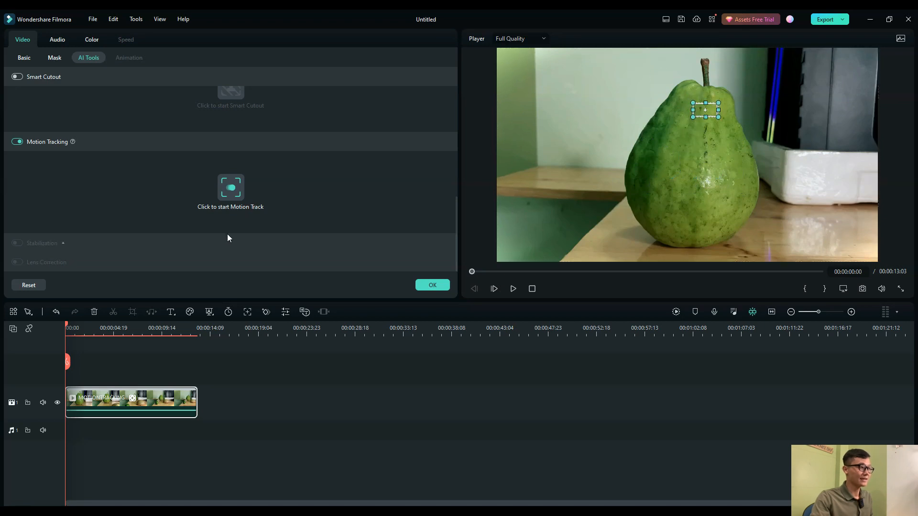
{"action": "left_click", "coordinate": [231, 191]}
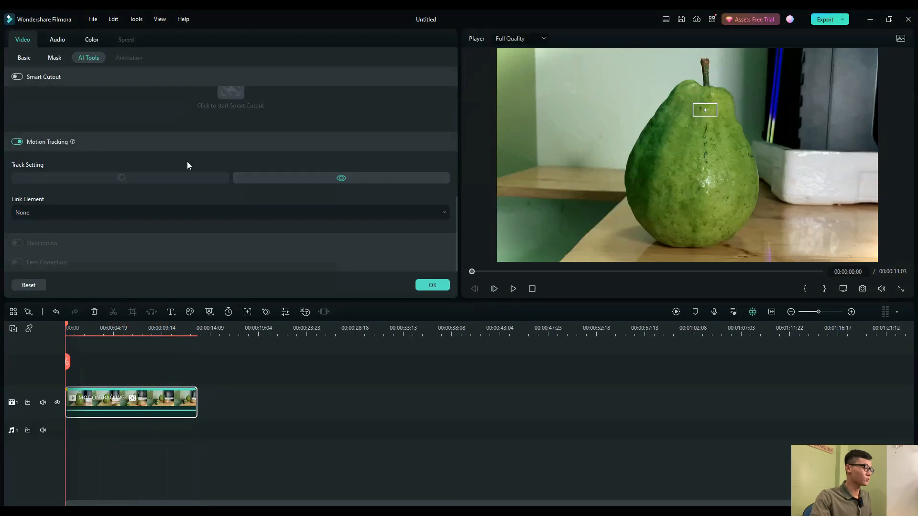
{"action": "left_click", "coordinate": [430, 289]}
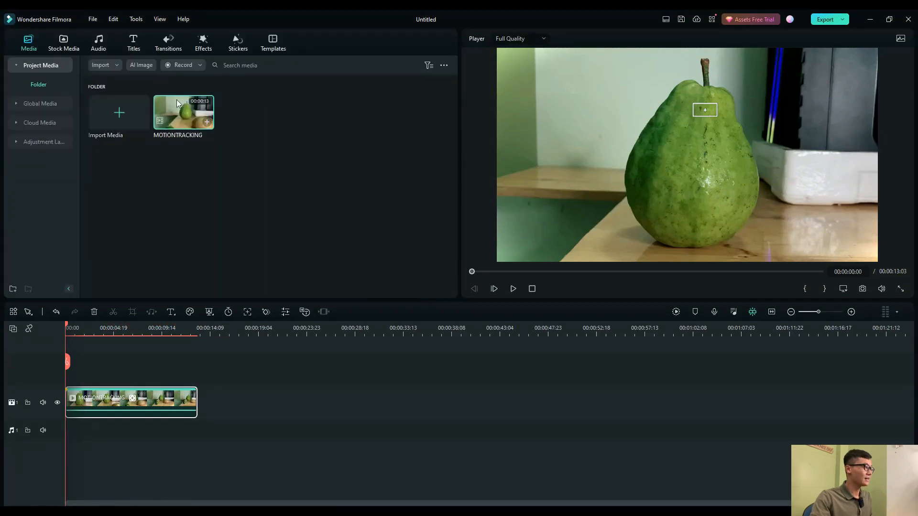
- Add the Callout 6 title from the favourites to the track above the clip, starting at the beginning of the timeline
{"action": "left_click", "coordinate": [139, 50]}
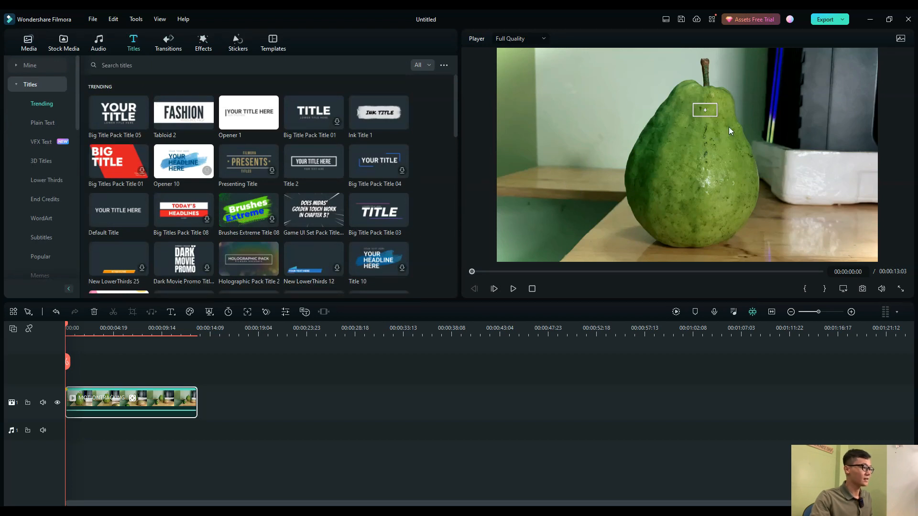
{"action": "left_click", "coordinate": [32, 66]}
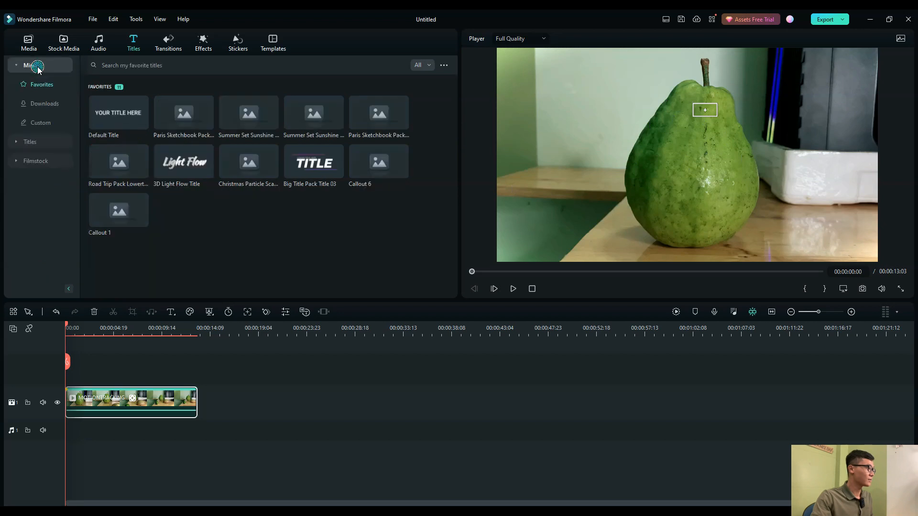
{"action": "left_click_drag", "start_coordinate": [382, 173], "coordinate": [86, 381]}
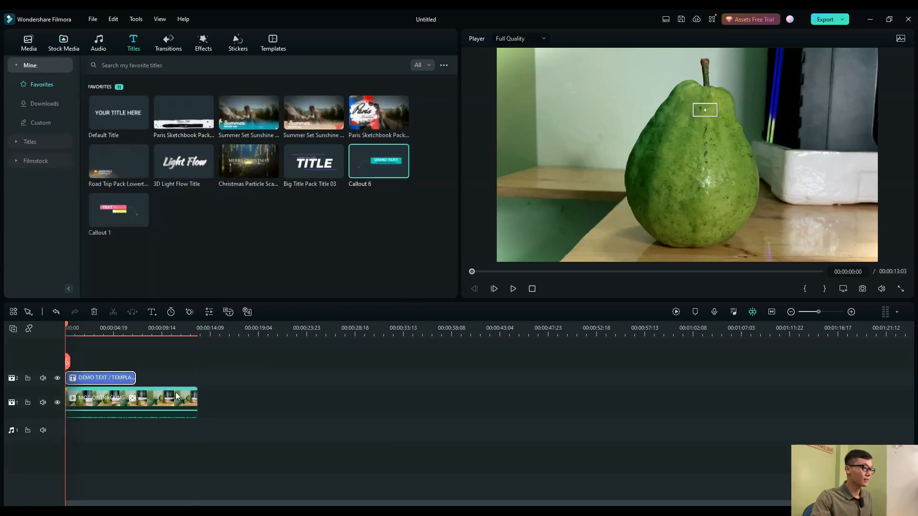
- Change the callout's main text to GUAVA and its subtitle to TROPICAL FRUIT in the advanced text editor
{"action": "left_click", "coordinate": [71, 325]}
{"action": "double_click", "coordinate": [637, 167]}
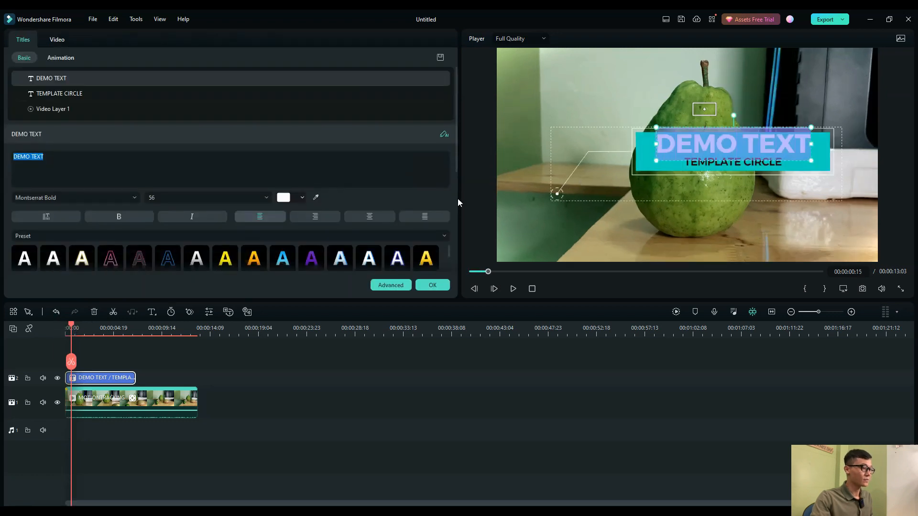
{"action": "left_click", "coordinate": [390, 285]}
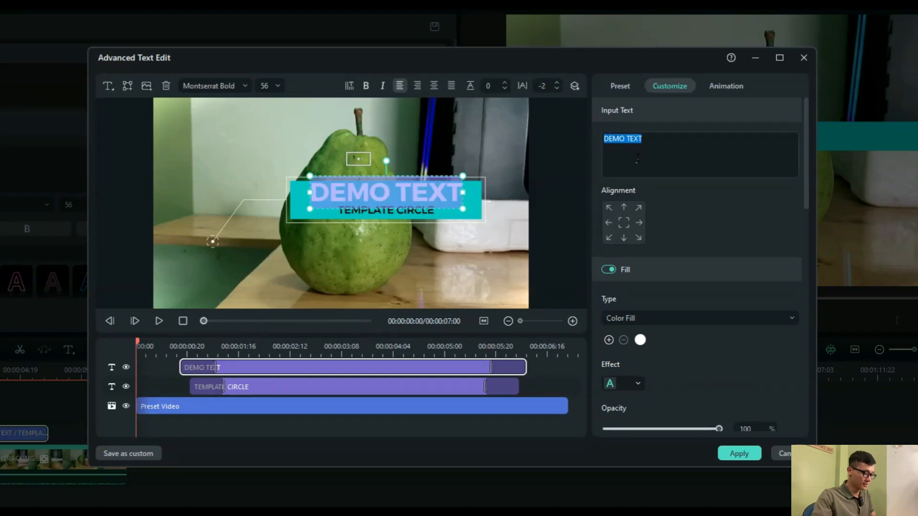
{"action": "type", "text": "GUAVA"}
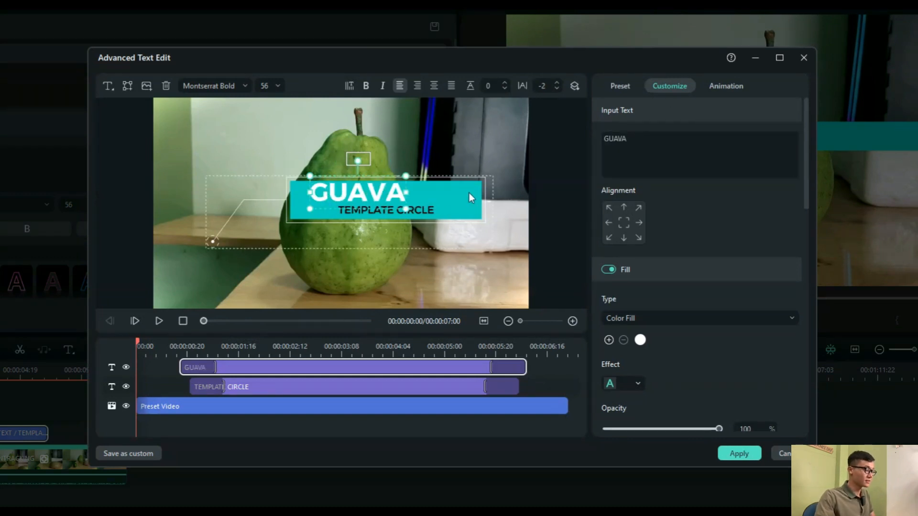
{"action": "left_click", "coordinate": [471, 197]}
{"action": "triple_click", "coordinate": [713, 134]}
{"action": "type", "text": "TROPICAL F"}
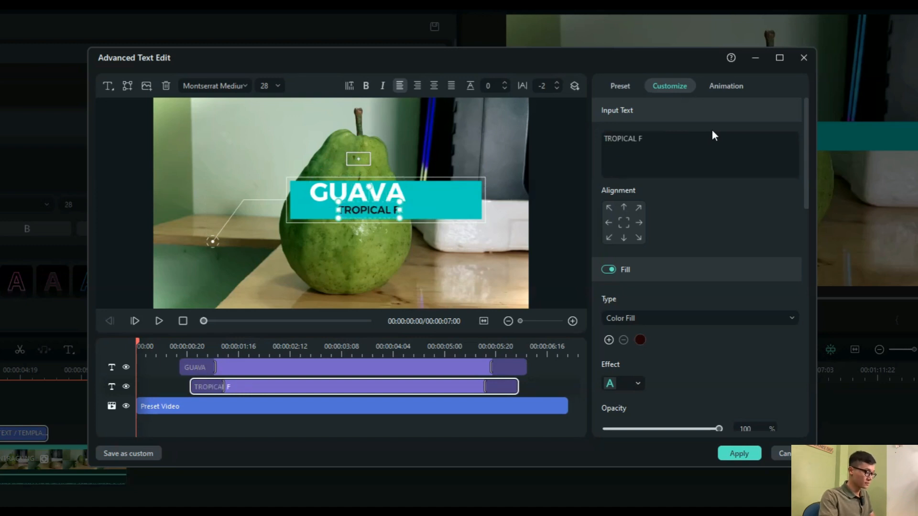
{"action": "type", "text": "RUIT"}
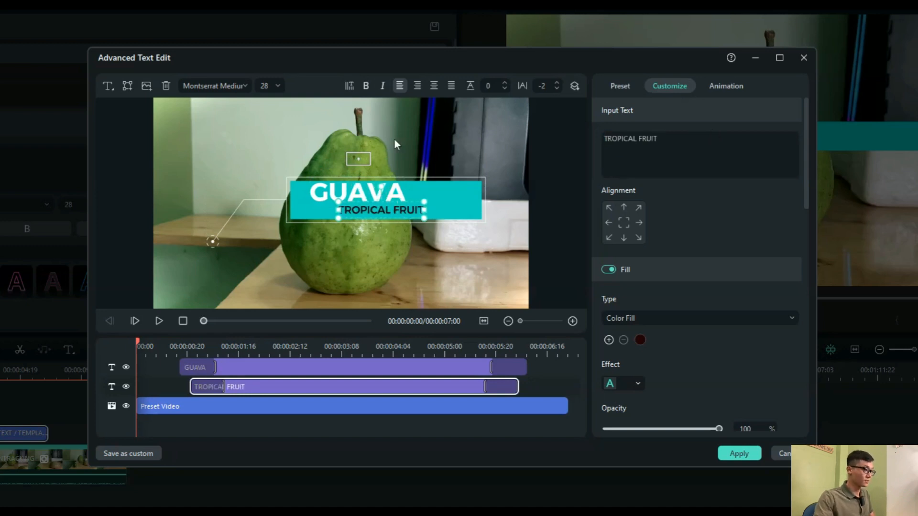
- Scale the callout graphic down to 71% behind the two texts
{"action": "left_click", "coordinate": [426, 250]}
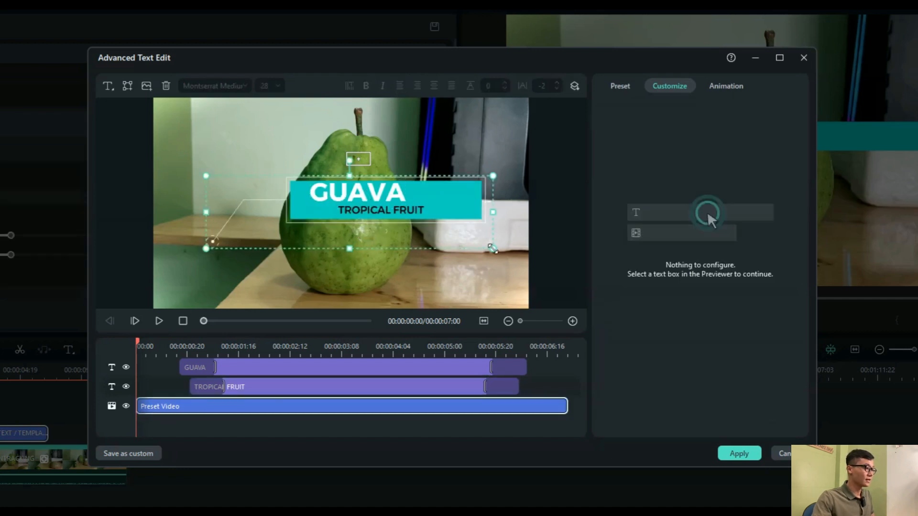
{"action": "left_click_drag", "start_coordinate": [492, 248], "coordinate": [473, 243]}
{"action": "left_click", "coordinate": [400, 211], "text": "ctrl"}
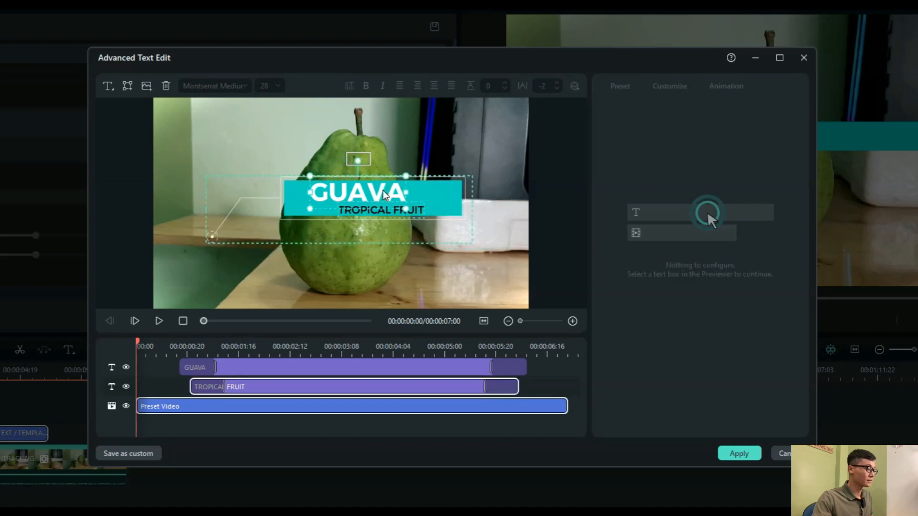
{"action": "left_click", "coordinate": [381, 189], "text": "ctrl"}
{"action": "left_click", "coordinate": [472, 241]}
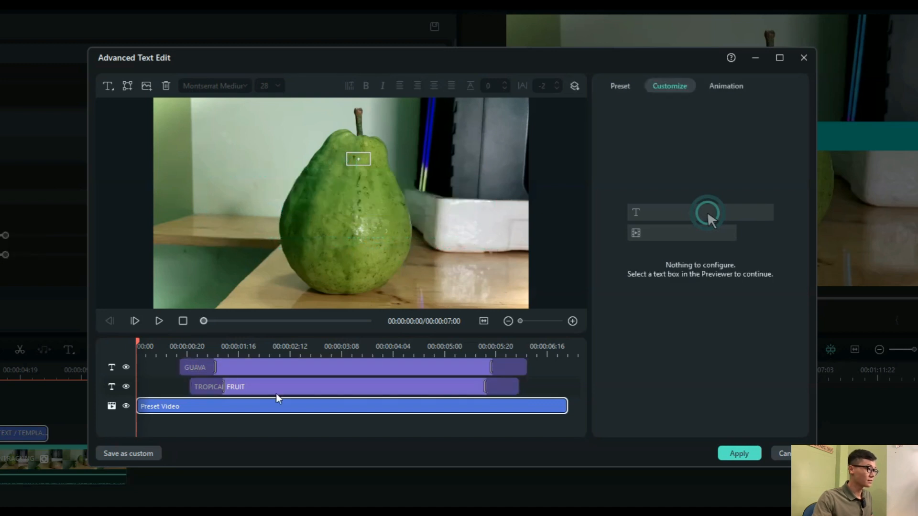
- Make the GUAVA and TROPICAL FRUIT text layers start earlier in the title's timeline and apply the edits
{"action": "left_click", "coordinate": [196, 373]}
{"action": "left_click", "coordinate": [193, 385]}
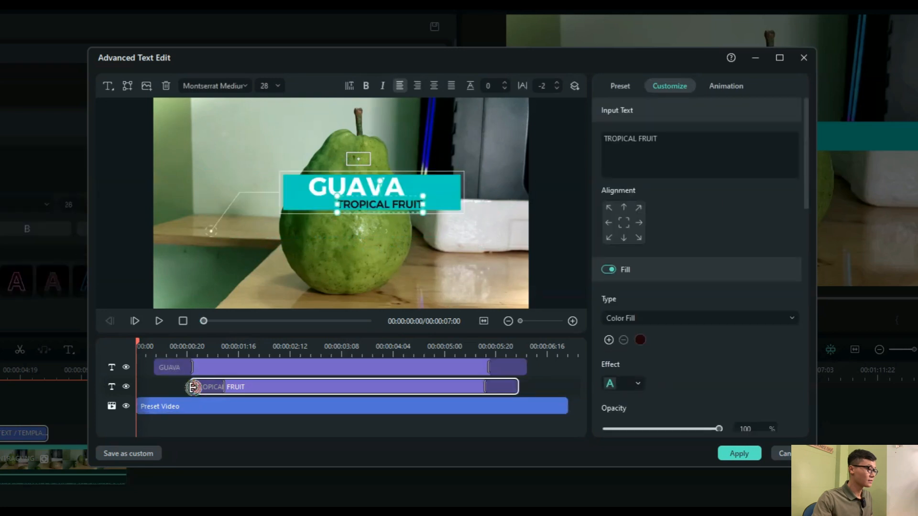
{"action": "left_click_drag", "start_coordinate": [181, 387], "coordinate": [173, 387]}
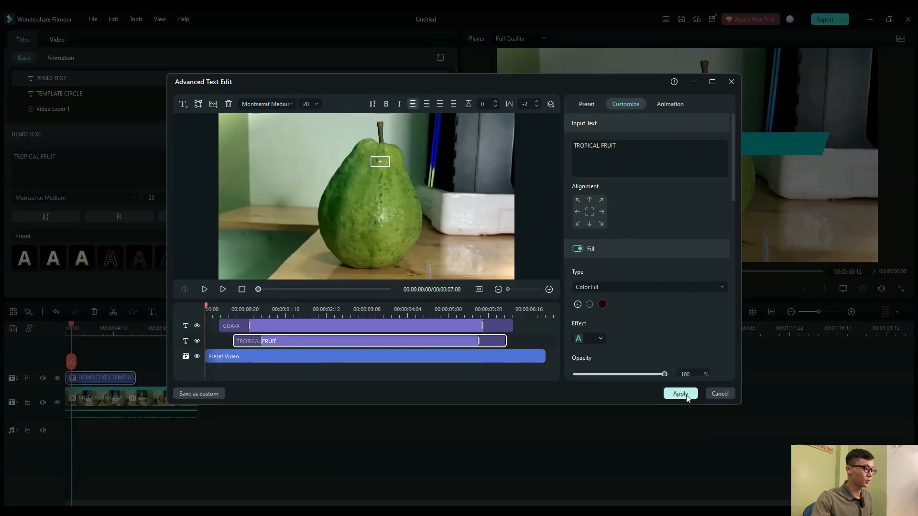
{"action": "left_click", "coordinate": [681, 394]}
- Reduce the GUAVA and TROPICAL FRUIT texts, with GUAVA at size 32, and scale the callout graphic to 53%
{"action": "left_click", "coordinate": [672, 137]}
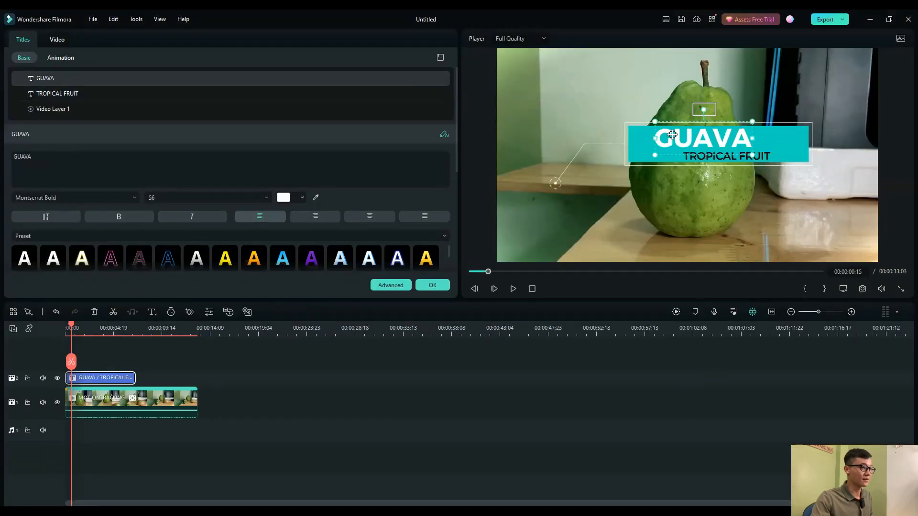
{"action": "left_click_drag", "start_coordinate": [655, 122], "coordinate": [690, 141]}
{"action": "left_click", "coordinate": [709, 153]}
{"action": "left_click", "coordinate": [777, 159]}
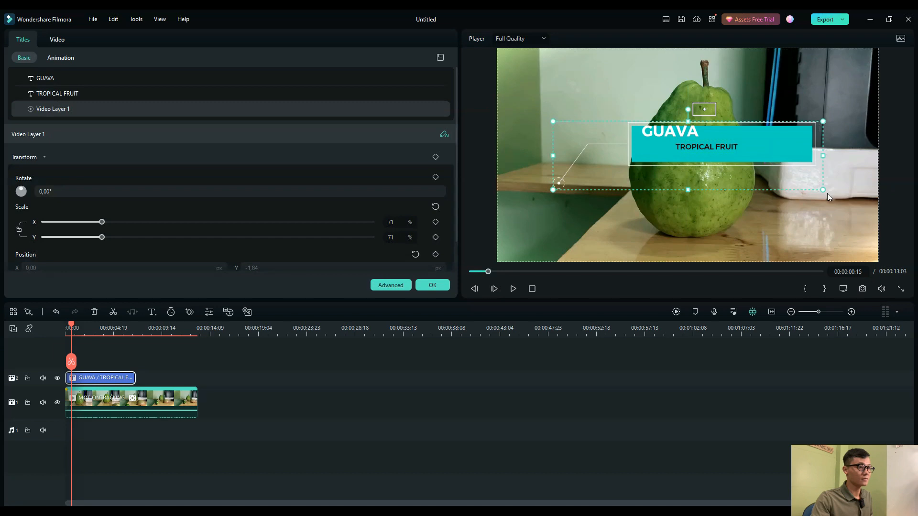
{"action": "left_click_drag", "start_coordinate": [806, 178], "coordinate": [735, 160]}
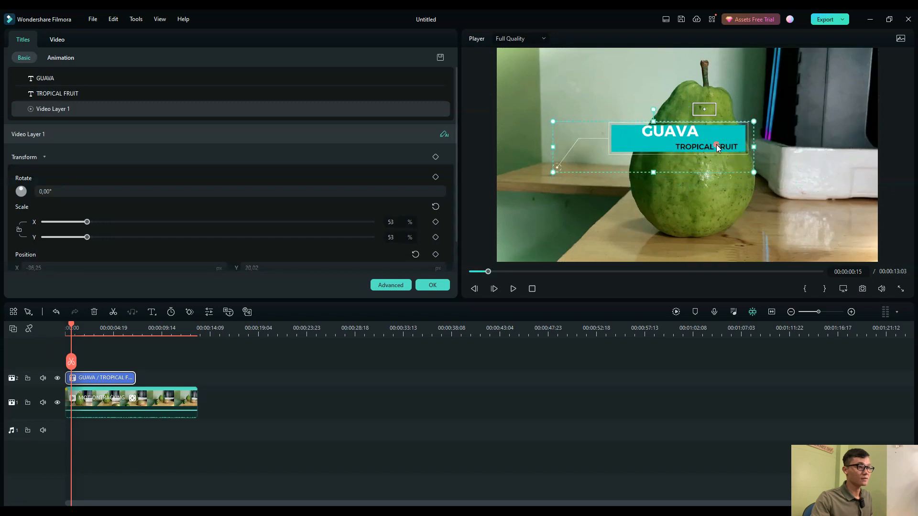
- Apply the yellow-orange preset to GUAVA and shift both texts toward the left side of the callout box
{"action": "left_click", "coordinate": [657, 131]}
{"action": "left_click_drag", "start_coordinate": [657, 130], "coordinate": [626, 130]}
{"action": "left_click", "coordinate": [426, 258]}
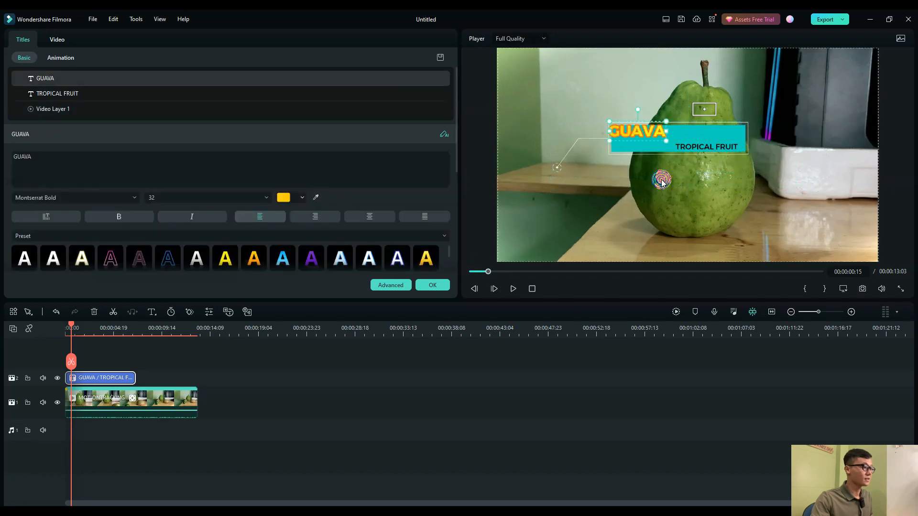
{"action": "left_click_drag", "start_coordinate": [722, 148], "coordinate": [682, 148]}
- Scale the callout graphic to 39% and refit the texts over its box, with GUAVA at size 27
{"action": "left_click", "coordinate": [729, 145]}
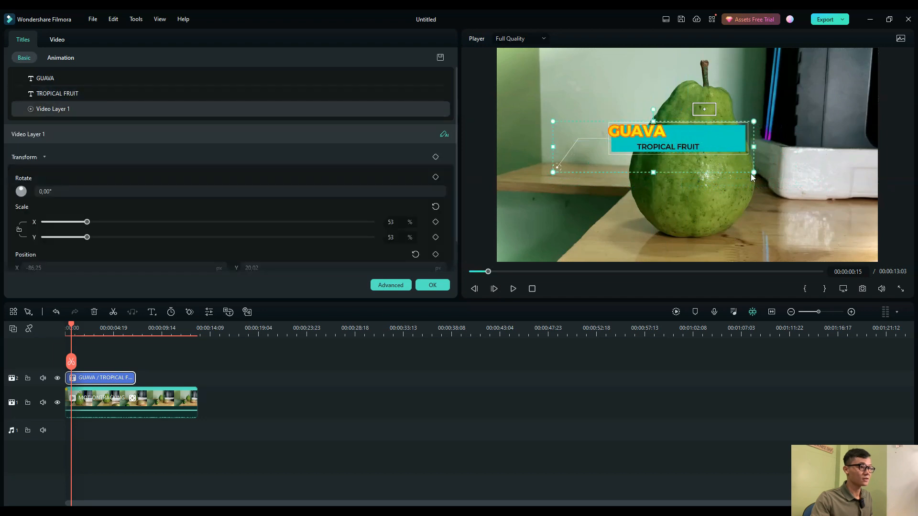
{"action": "left_click_drag", "start_coordinate": [753, 174], "coordinate": [677, 144]}
{"action": "left_click", "coordinate": [659, 138]}
{"action": "left_click", "coordinate": [662, 144]}
{"action": "left_click", "coordinate": [663, 139]}
{"action": "mouse_move", "coordinate": [667, 141]}
{"action": "left_mouse_down"}
{"action": "mouse_move", "coordinate": [619, 130]}
{"action": "mouse_move", "coordinate": [657, 148]}
{"action": "mouse_move", "coordinate": [669, 136]}
{"action": "mouse_move", "coordinate": [669, 145]}
{"action": "mouse_move", "coordinate": [653, 139]}
{"action": "left_mouse_up"}
{"action": "left_click", "coordinate": [590, 96]}
{"action": "left_click", "coordinate": [623, 131]}
{"action": "left_click", "coordinate": [678, 135]}
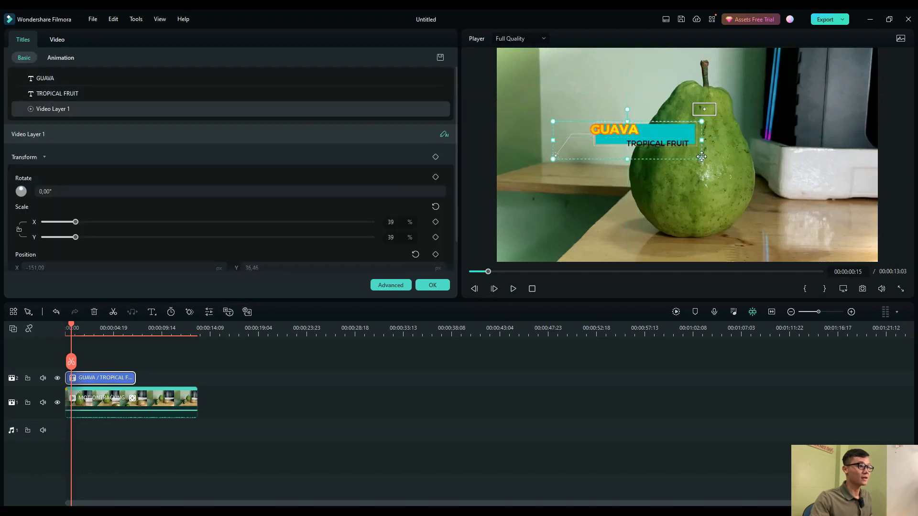
{"action": "left_click_drag", "start_coordinate": [619, 131], "coordinate": [694, 144]}
{"action": "left_click", "coordinate": [433, 285]}
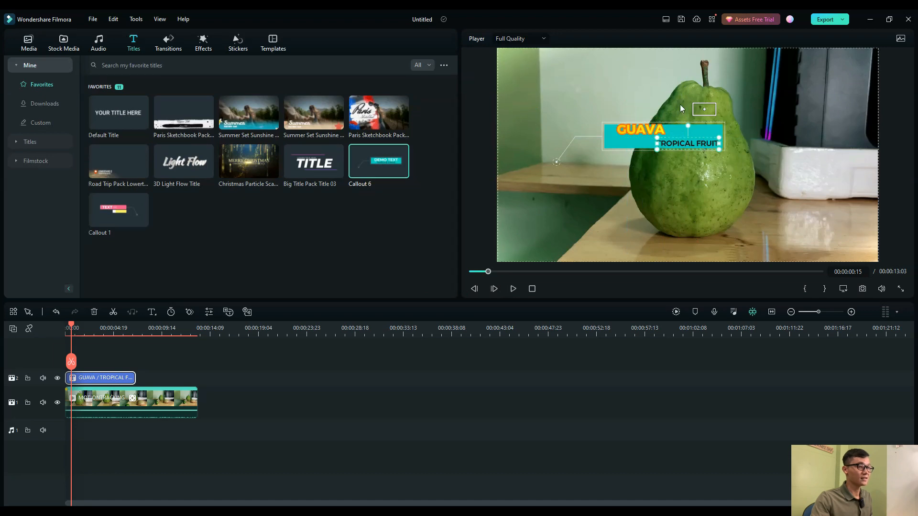
- Link the Callout 6 title to the MOTIONTRACKING clip's motion track
{"action": "left_click", "coordinate": [129, 405]}
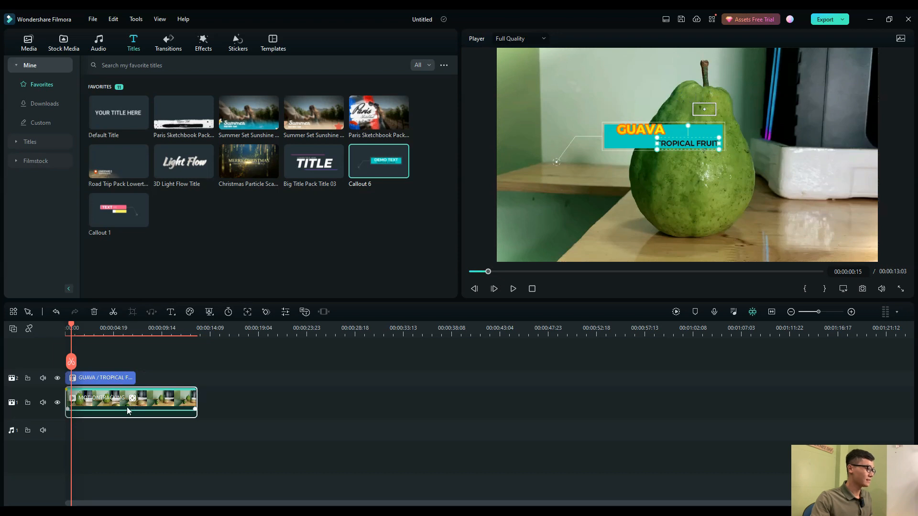
{"action": "double_click", "coordinate": [130, 406]}
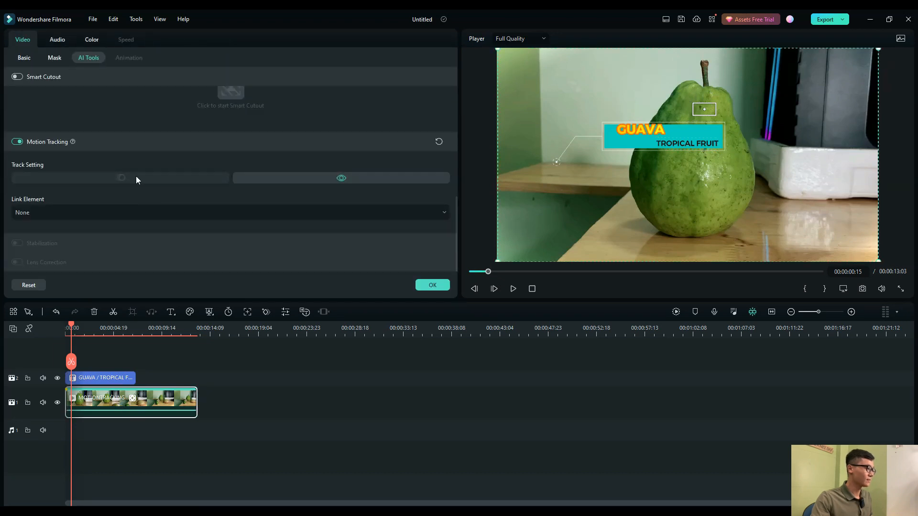
{"action": "left_click", "coordinate": [48, 211]}
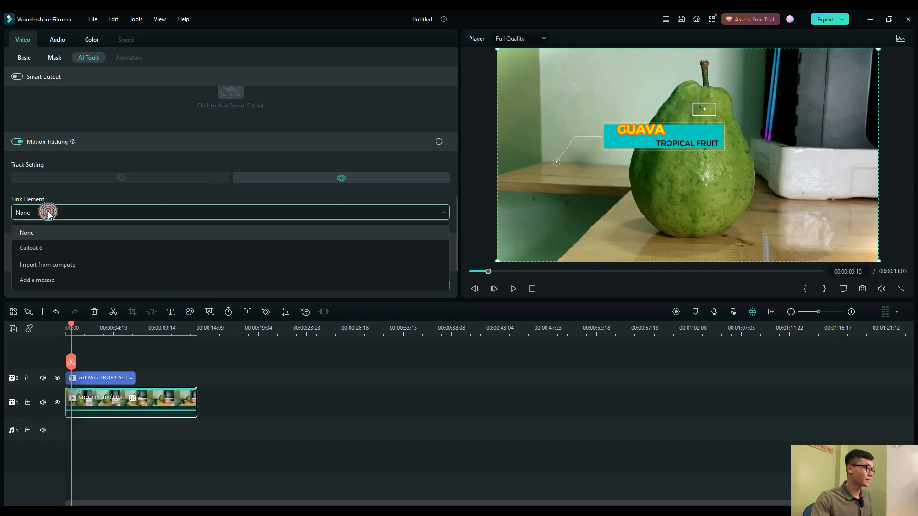
{"action": "left_click", "coordinate": [45, 248]}
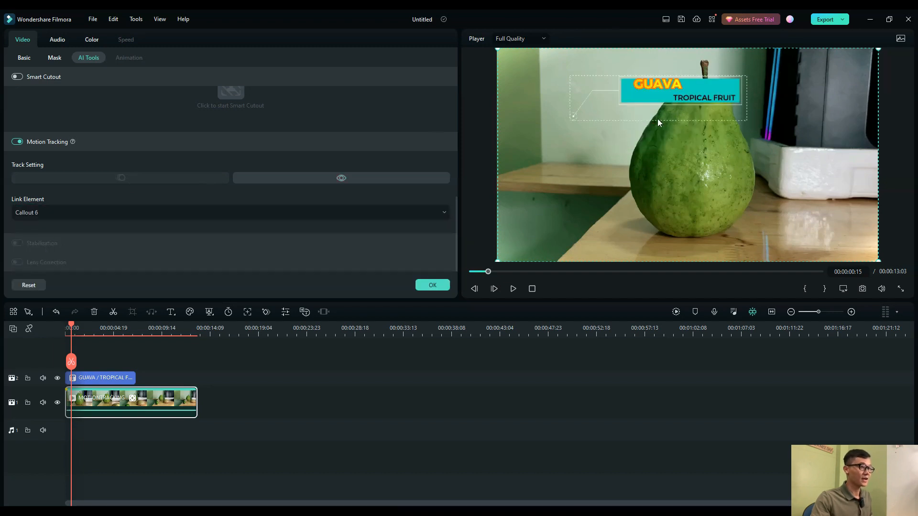
- Move the whole linked callout to the upper right of the guava so its pointer line ends on the fruit's top
{"action": "left_click", "coordinate": [648, 84]}
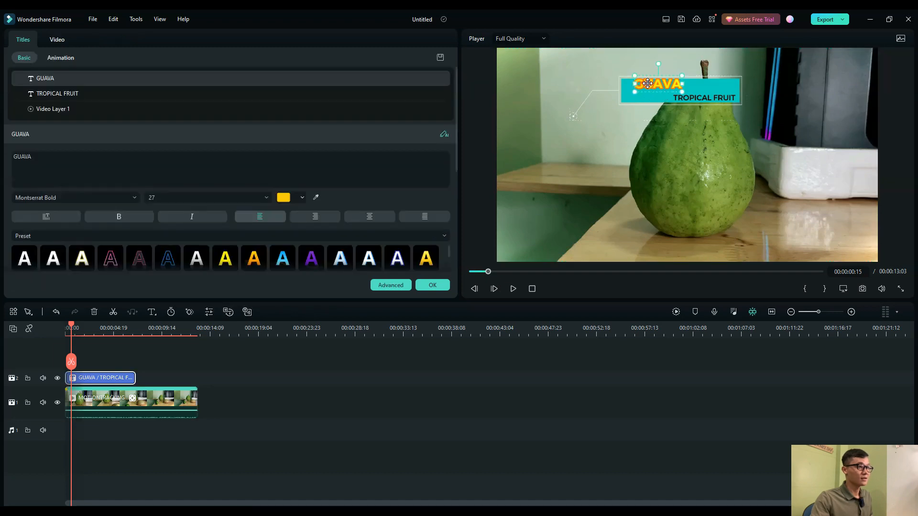
{"action": "left_click", "coordinate": [636, 105]}
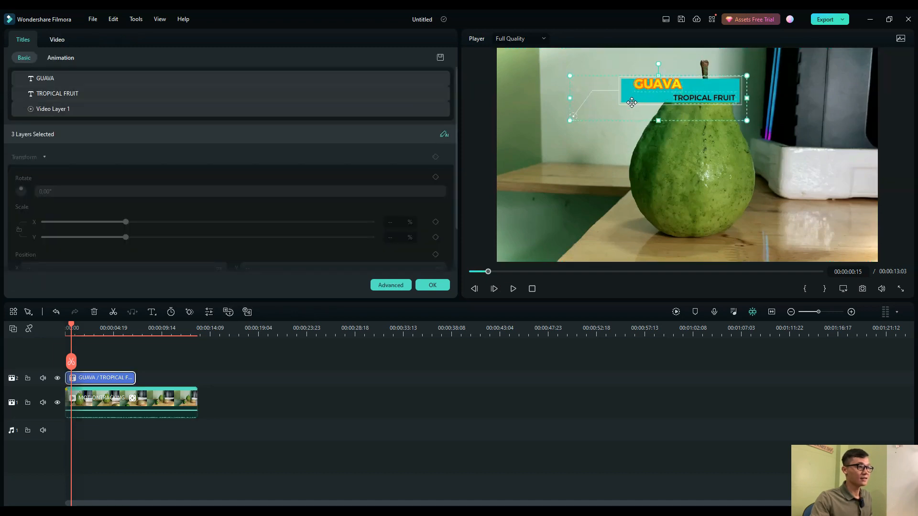
{"action": "left_click_drag", "start_coordinate": [632, 102], "coordinate": [760, 79]}
{"action": "left_click", "coordinate": [670, 126]}
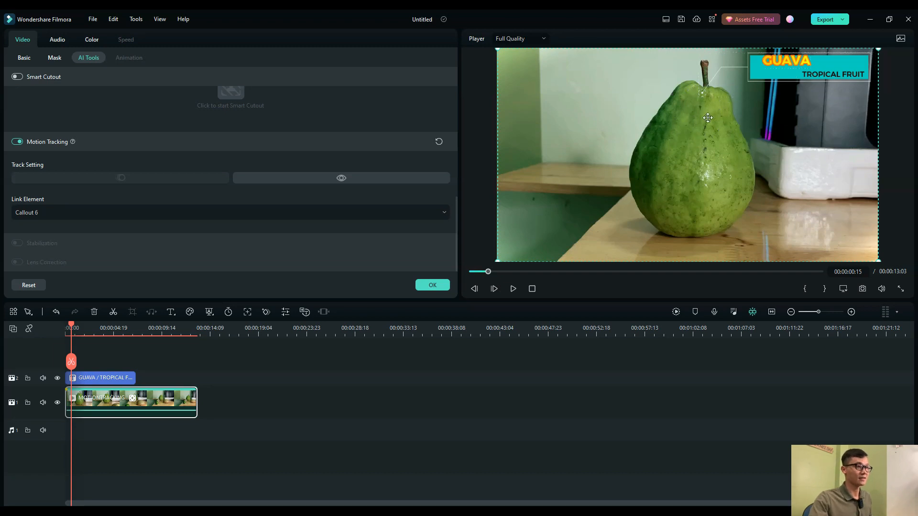
{"action": "left_click", "coordinate": [433, 286]}
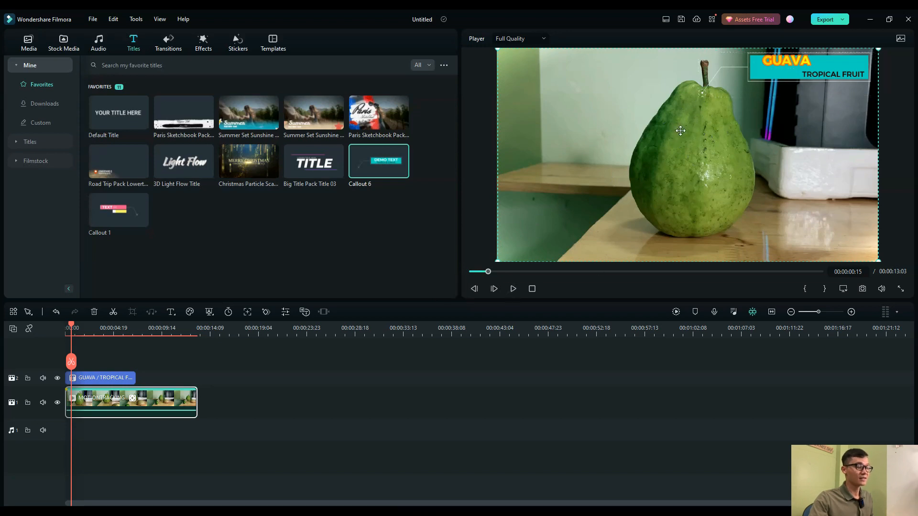
- Play the clip from the start to check how the GUAVA callout follows the fruit
{"action": "left_click", "coordinate": [513, 290]}
{"action": "left_click", "coordinate": [514, 289]}
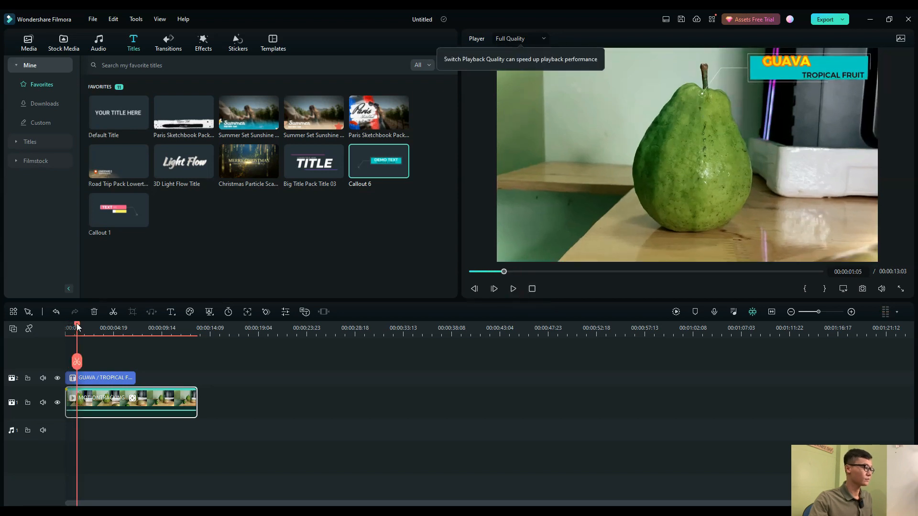
{"action": "left_click_drag", "start_coordinate": [77, 327], "coordinate": [66, 327]}
{"action": "left_click", "coordinate": [513, 289]}
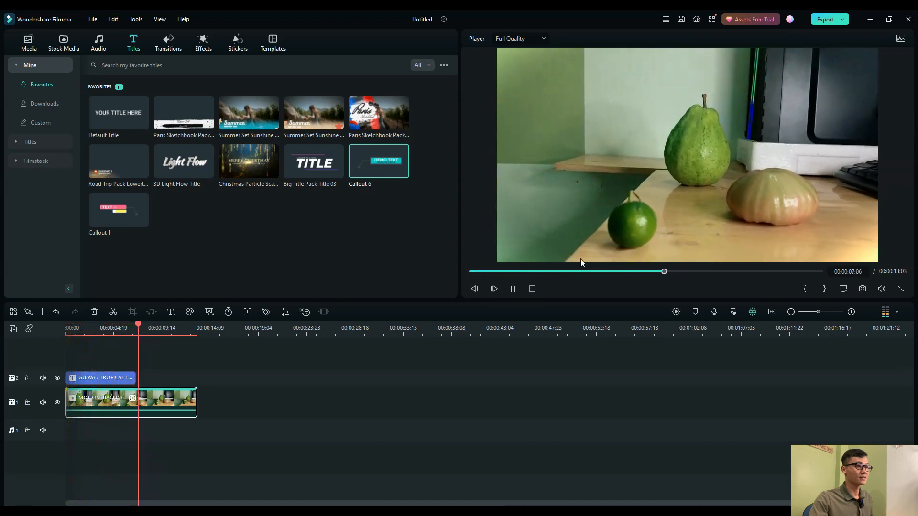
{"action": "left_click", "coordinate": [514, 289]}
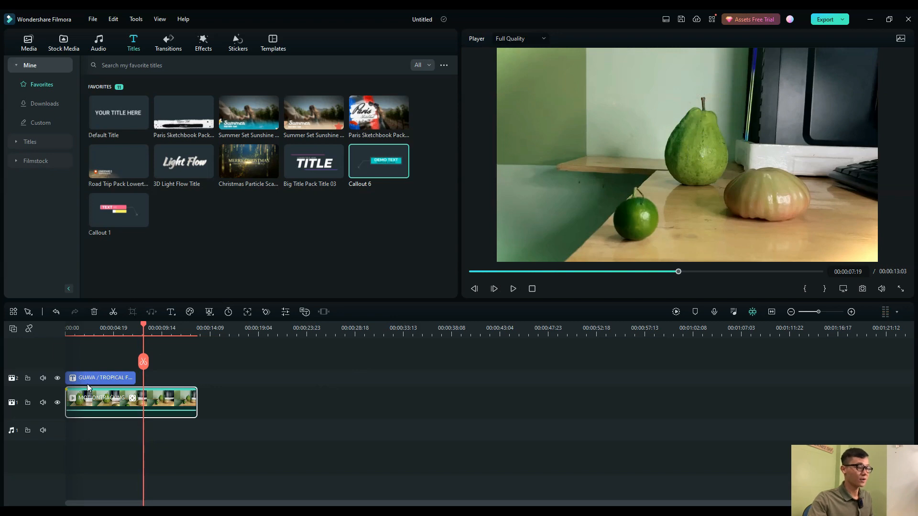
- Extend the GUAVA / TROPICAL FRUIT title to the clip's end at 00:00:13:03 and play it back from the start
{"action": "left_click", "coordinate": [127, 382]}
{"action": "left_click_drag", "start_coordinate": [133, 380], "coordinate": [197, 379]}
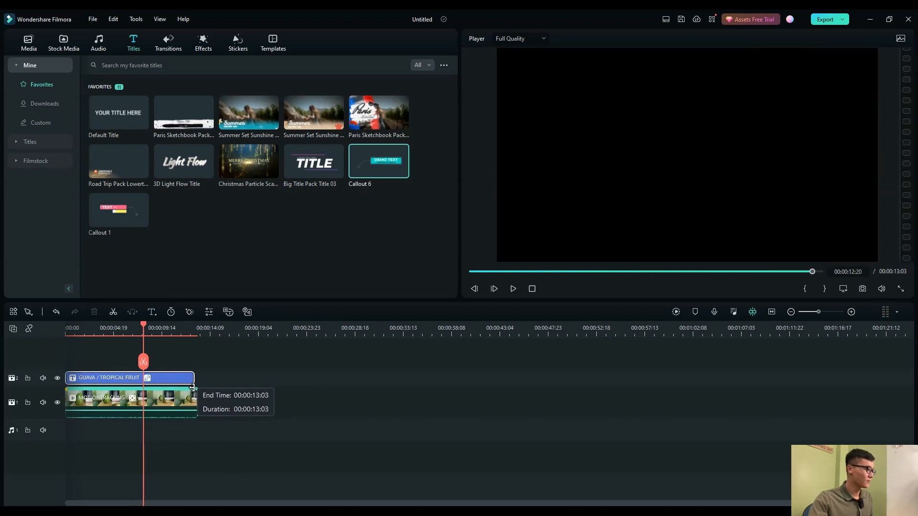
{"action": "key", "text": "Home"}
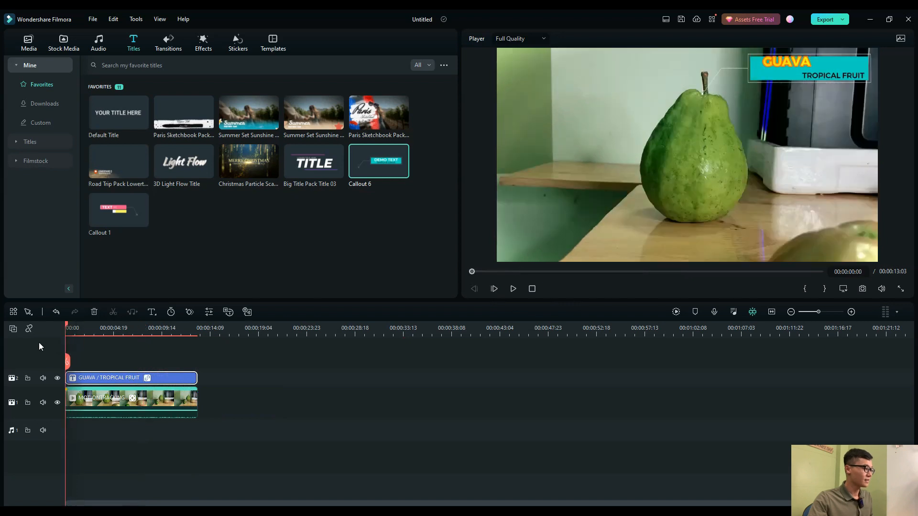
{"action": "left_click", "coordinate": [514, 288]}
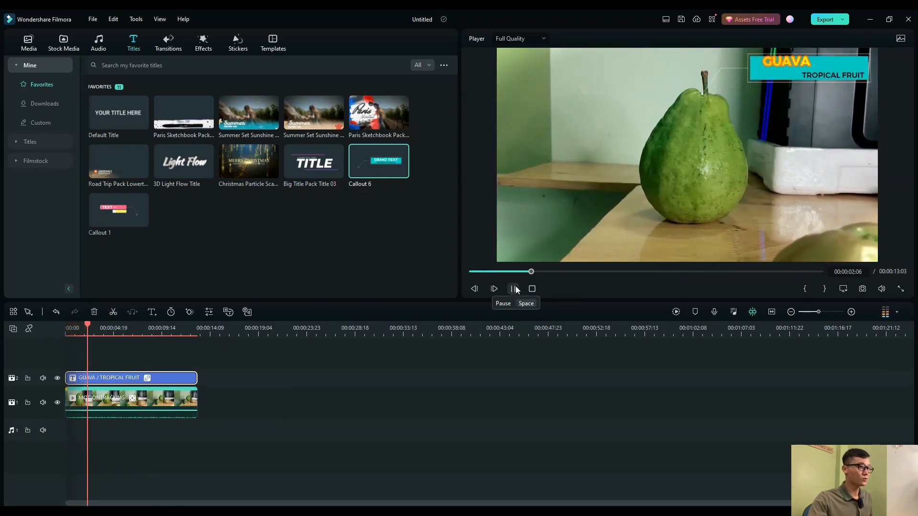
{"action": "left_click", "coordinate": [516, 288]}
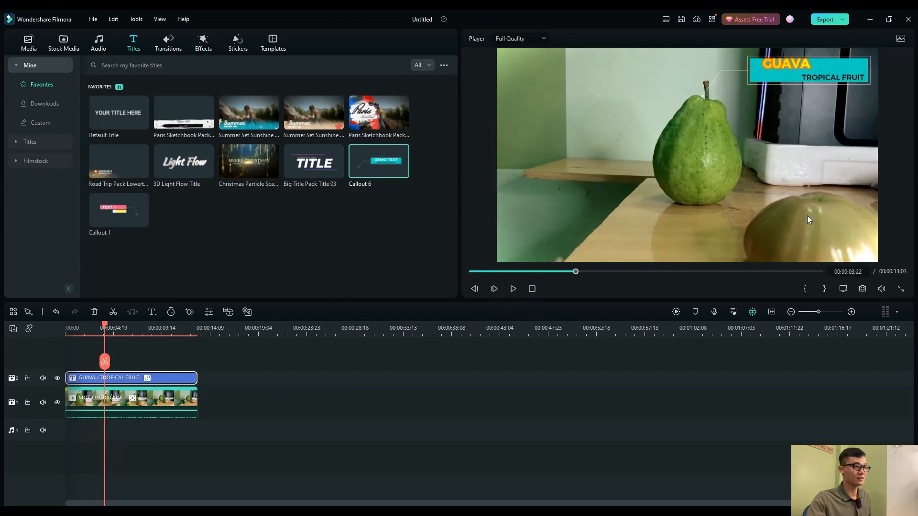
- Duplicate the MOTIONTRACKING clip without its motion tracking and place the copy on a new track above the GUAVA title, aligned to the start
{"action": "left_click", "coordinate": [149, 401]}
{"action": "left_click_drag", "start_coordinate": [105, 326], "coordinate": [220, 327]}
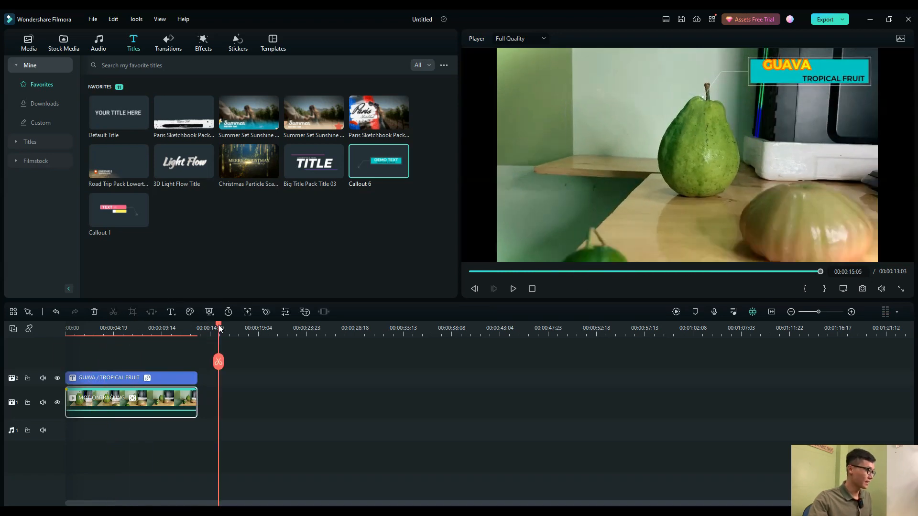
{"action": "key", "text": "ctrl+v"}
{"action": "double_click", "coordinate": [277, 401]}
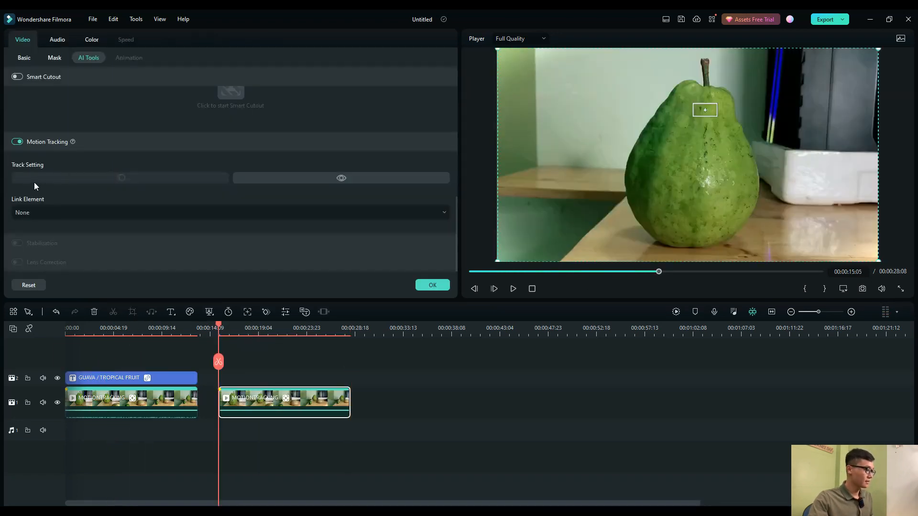
{"action": "left_click", "coordinate": [24, 141]}
{"action": "left_click", "coordinate": [506, 266]}
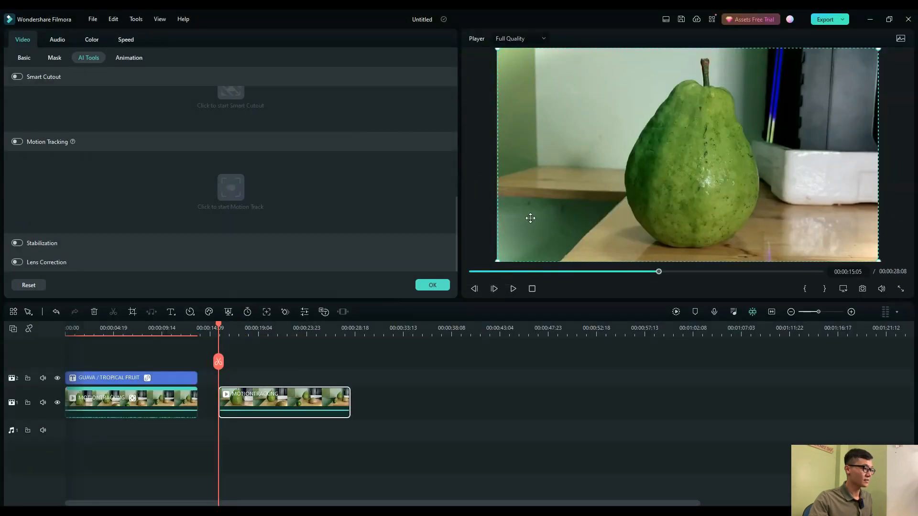
{"action": "left_click", "coordinate": [433, 285]}
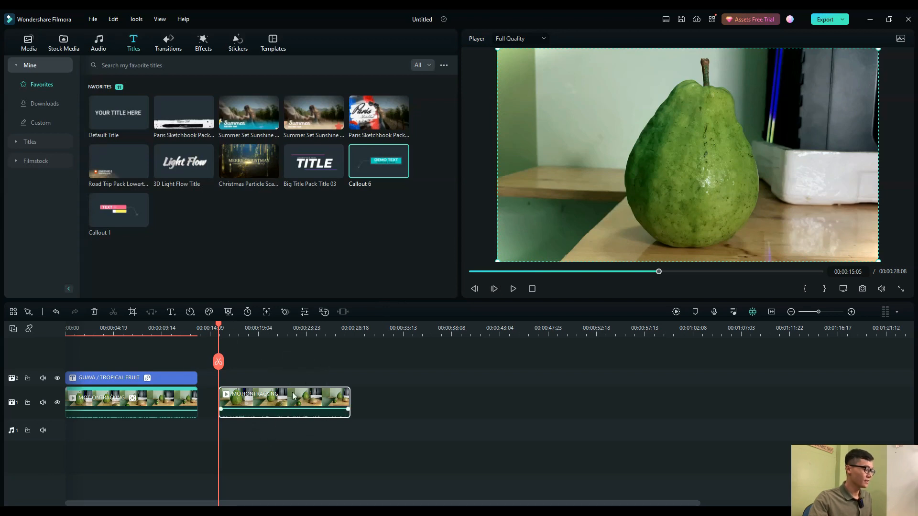
{"action": "left_click_drag", "start_coordinate": [294, 400], "coordinate": [137, 351]}
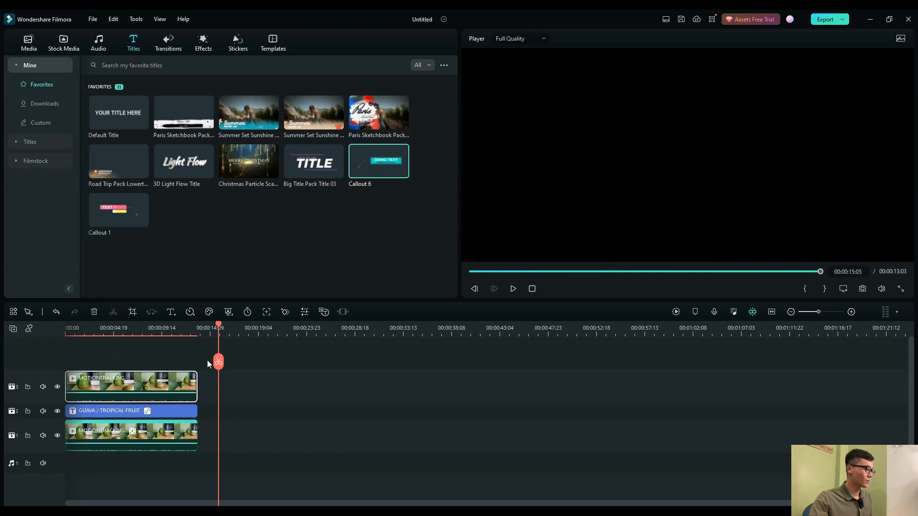
- At 00:00:04:02, enable motion tracking on the upper clip, fit a small tracking box over the plum's upper part and run the analysis
{"action": "left_click_drag", "start_coordinate": [218, 328], "coordinate": [106, 328]}
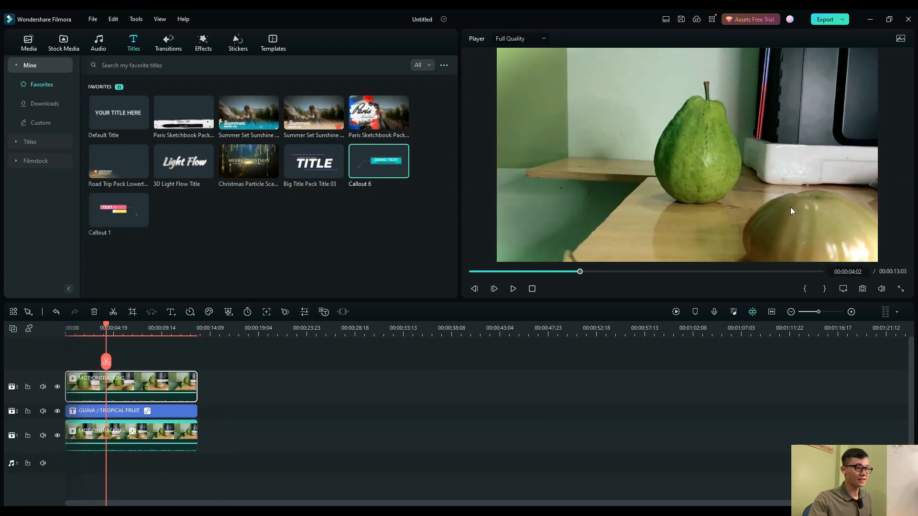
{"action": "double_click", "coordinate": [138, 392]}
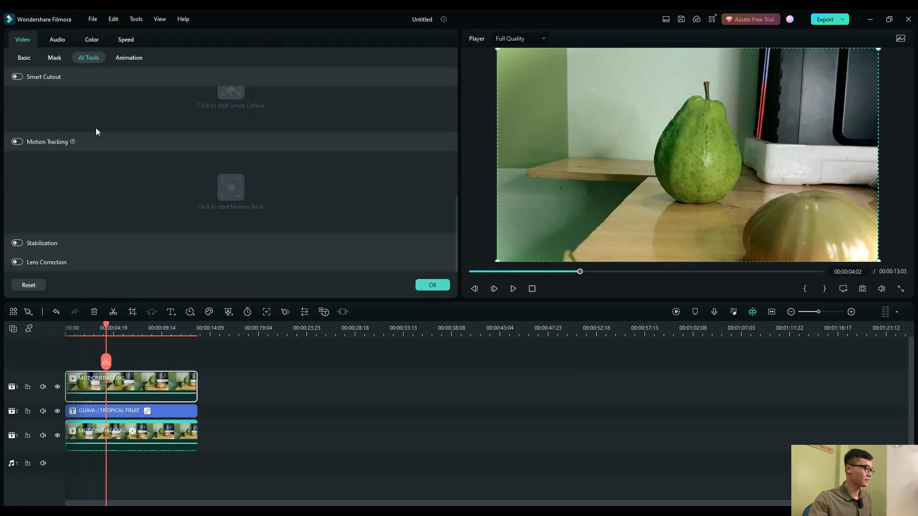
{"action": "left_click", "coordinate": [18, 142]}
{"action": "left_click", "coordinate": [726, 155]}
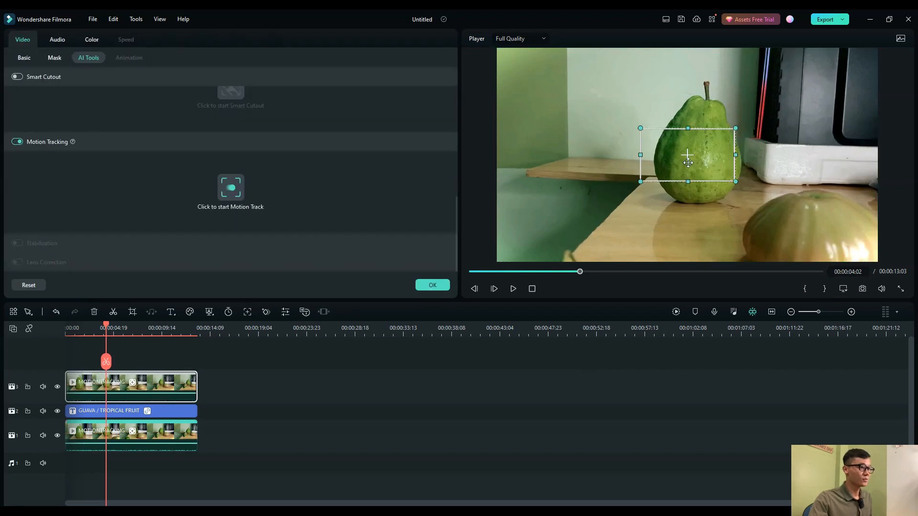
{"action": "left_click_drag", "start_coordinate": [688, 159], "coordinate": [823, 221]}
{"action": "left_click_drag", "start_coordinate": [775, 191], "coordinate": [813, 214]}
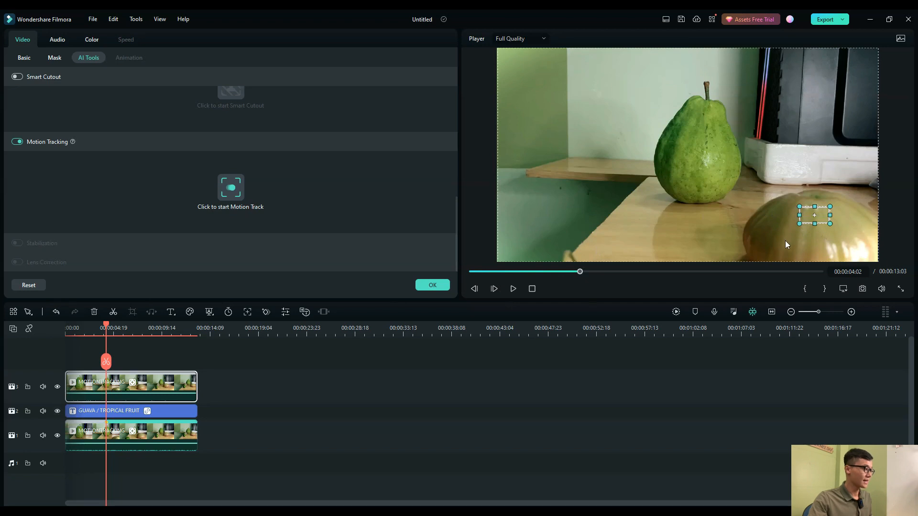
{"action": "left_click", "coordinate": [225, 185]}
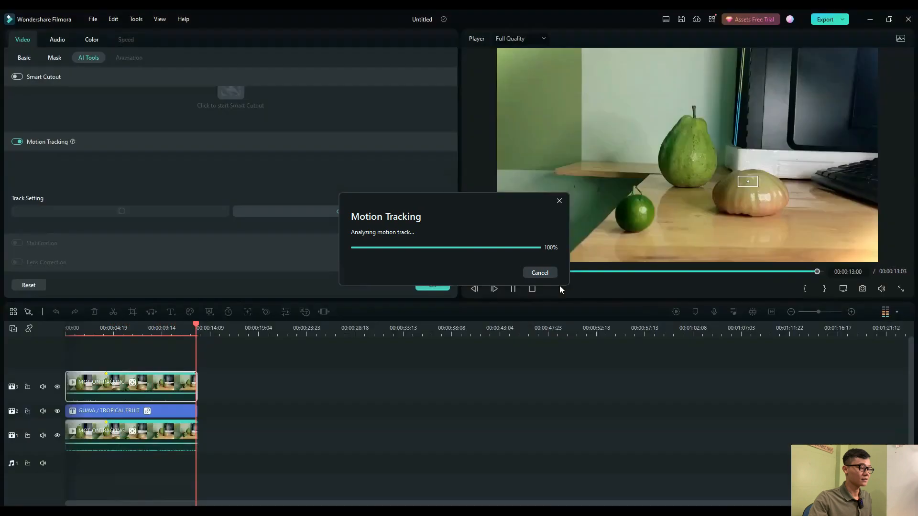
- Copy the GUAVA / TROPICAL FRUIT title to a new top track from about 4 seconds and trim its end to the clips' end
{"action": "left_click", "coordinate": [127, 411]}
{"action": "left_click", "coordinate": [110, 331]}
{"action": "left_click", "coordinate": [212, 336]}
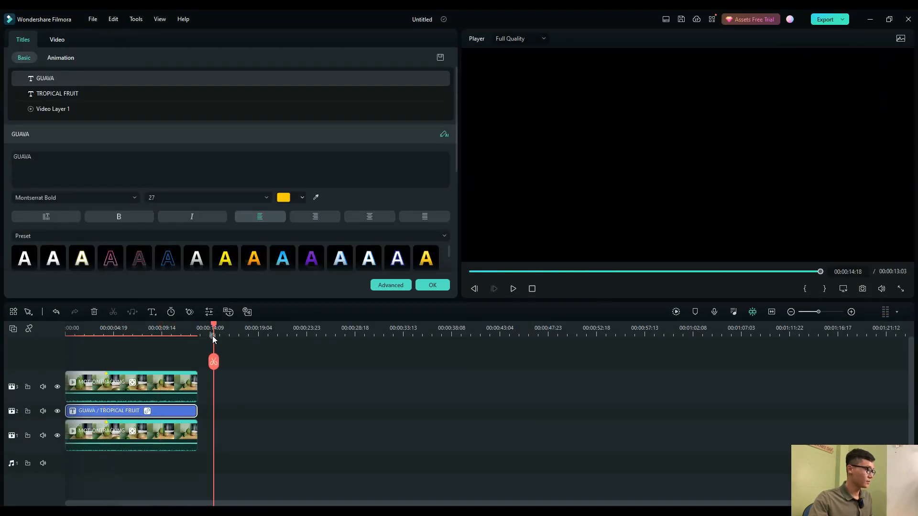
{"action": "key", "text": "ctrl+v"}
{"action": "left_click_drag", "start_coordinate": [257, 411], "coordinate": [149, 349]}
{"action": "left_click", "coordinate": [110, 336]}
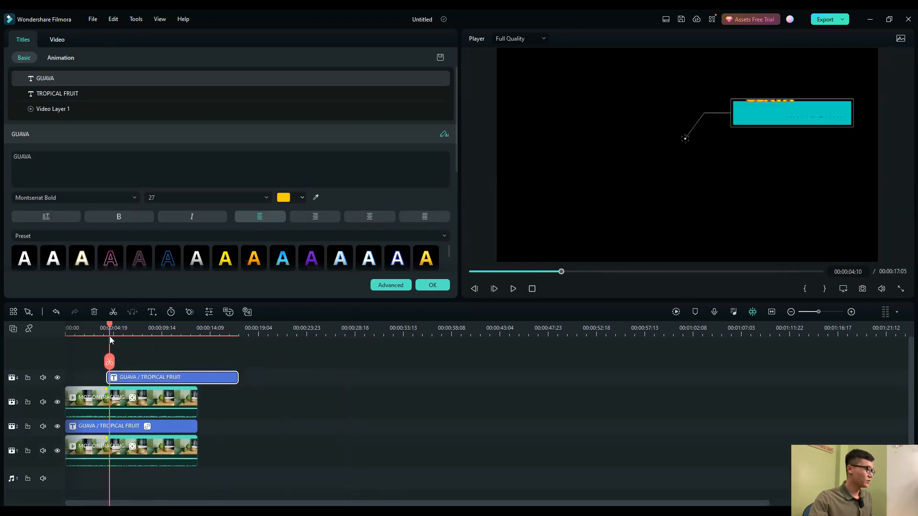
{"action": "left_click", "coordinate": [105, 337]}
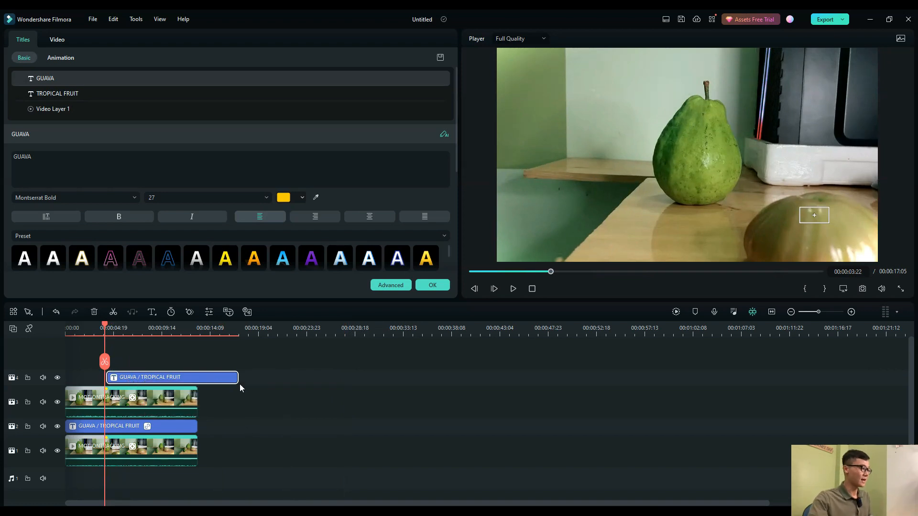
{"action": "left_click_drag", "start_coordinate": [240, 384], "coordinate": [198, 381]}
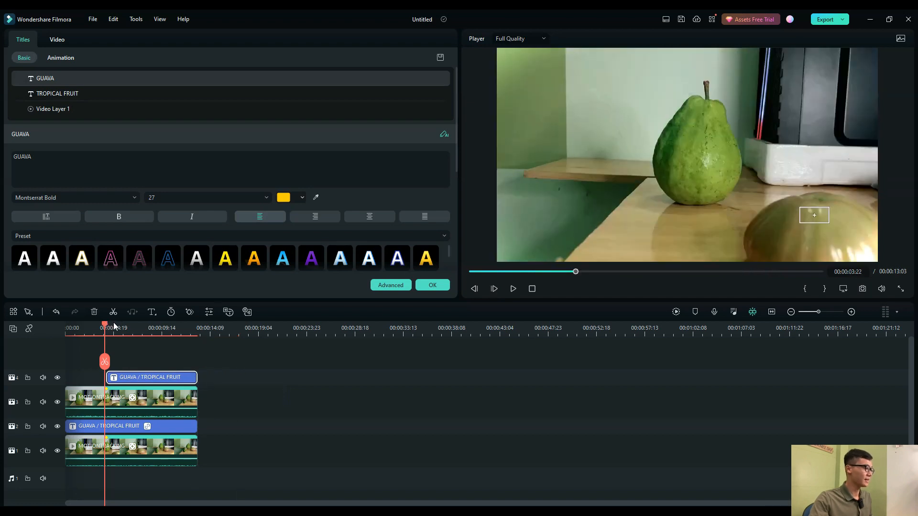
- Change the GUAVA text in the copied title to PLUM and shift it slightly right within the callout box
{"action": "left_click_drag", "start_coordinate": [109, 329], "coordinate": [114, 329]}
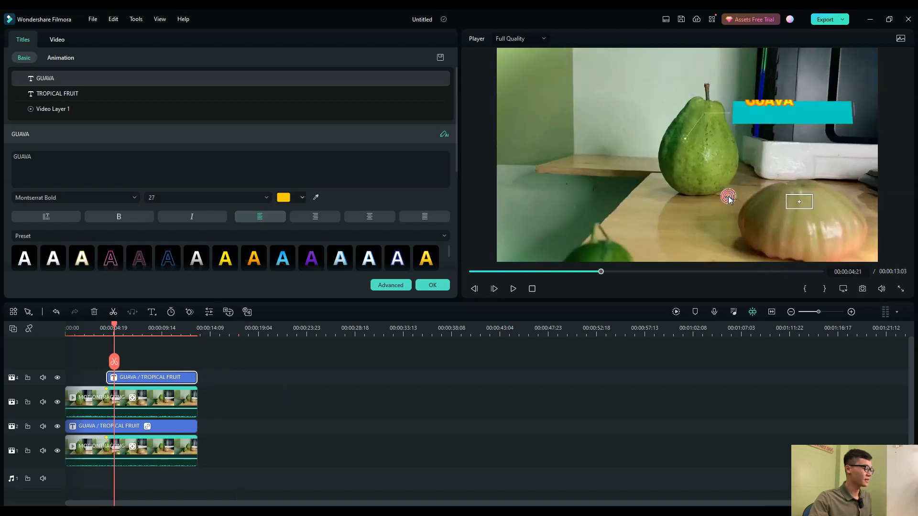
{"action": "double_click", "coordinate": [783, 108]}
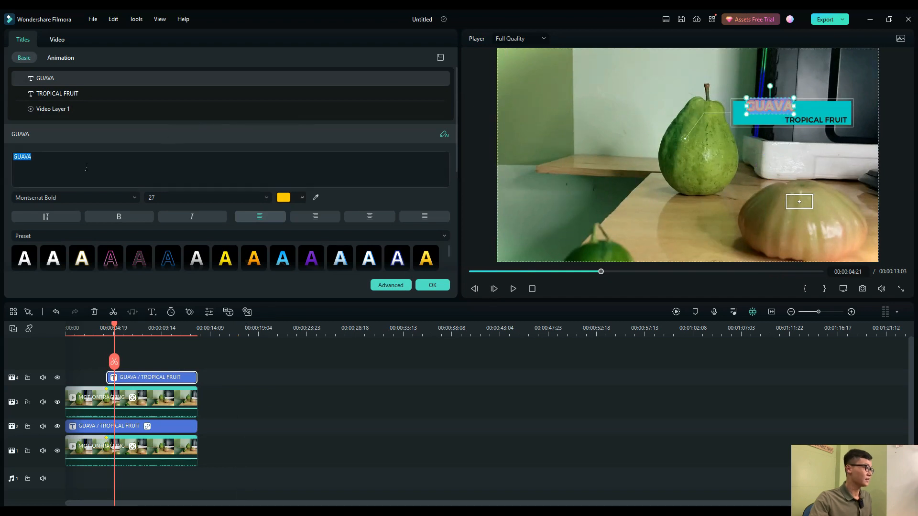
{"action": "type", "text": "PLUM"}
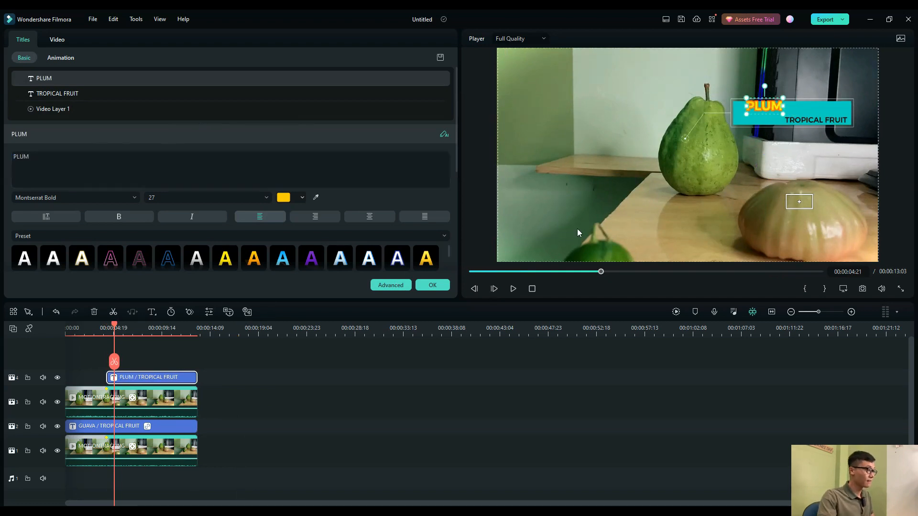
{"action": "left_click_drag", "start_coordinate": [784, 114], "coordinate": [776, 112]}
{"action": "left_click", "coordinate": [744, 124]}
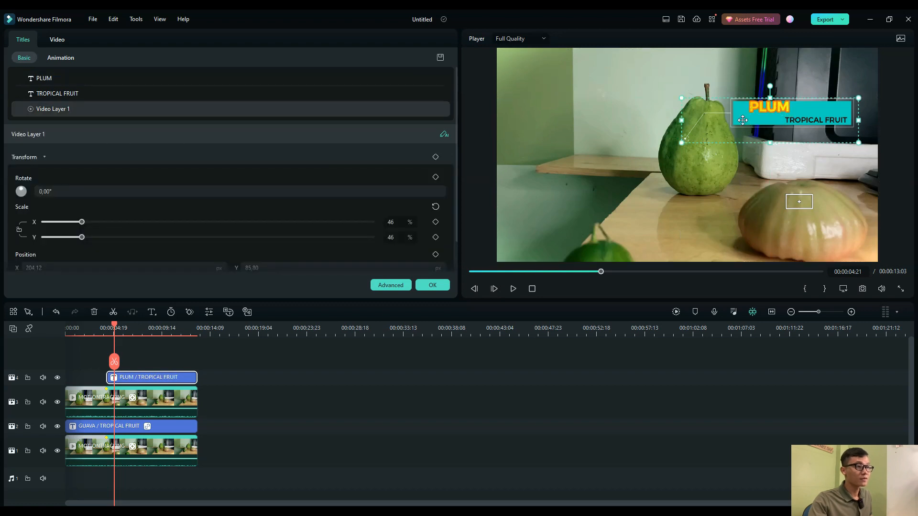
{"action": "left_click", "coordinate": [766, 108], "text": "ctrl"}
{"action": "left_click", "coordinate": [799, 118], "text": "ctrl"}
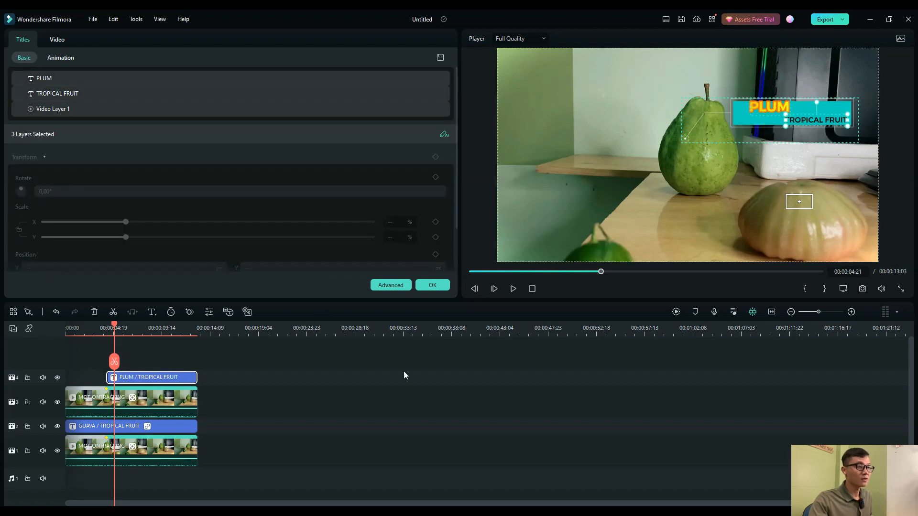
{"action": "left_click", "coordinate": [443, 286]}
- Link the PLUM title's Callout 6 element to the upper MOTIONTRACKING clip's motion track
{"action": "double_click", "coordinate": [153, 395]}
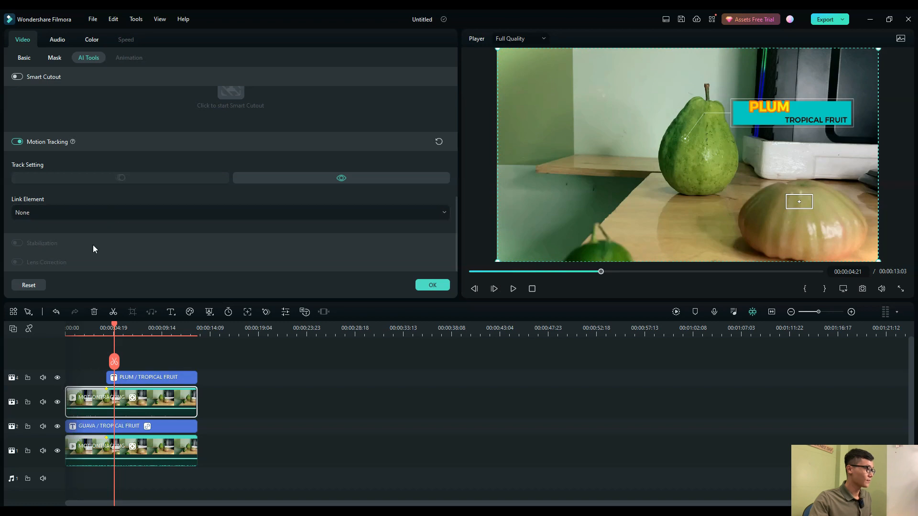
{"action": "left_click", "coordinate": [116, 211]}
{"action": "left_click", "coordinate": [50, 249]}
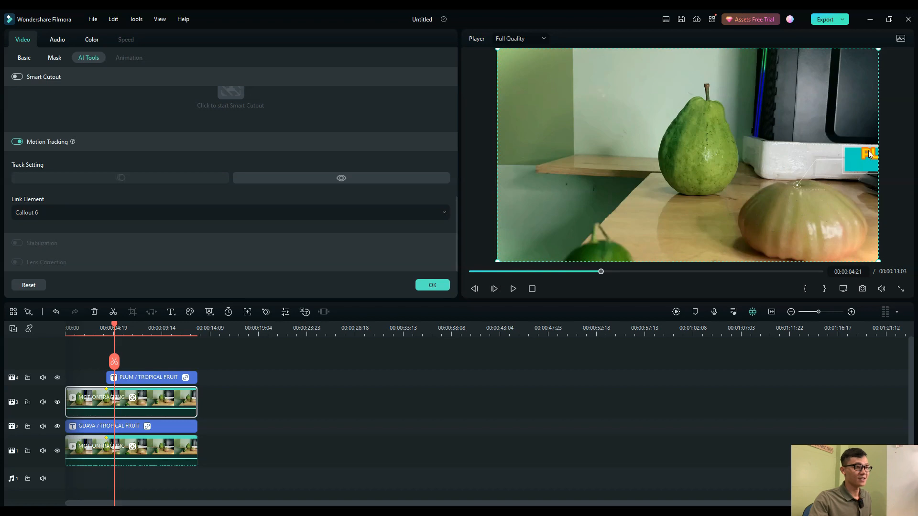
- Scale the PLUM callout graphic to 44% and refit the PLUM text over its box at size 24
{"action": "left_click", "coordinate": [859, 169]}
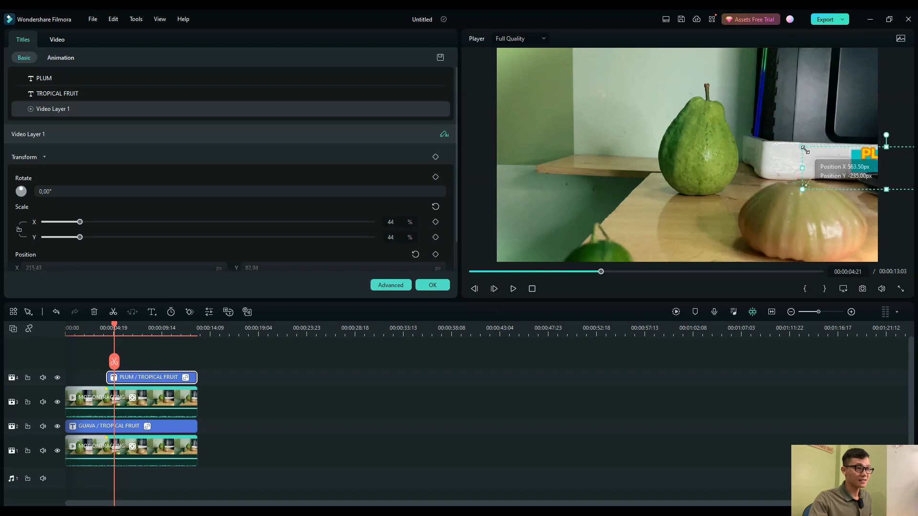
{"action": "left_click", "coordinate": [865, 149]}
{"action": "left_click_drag", "start_coordinate": [863, 145], "coordinate": [865, 148]}
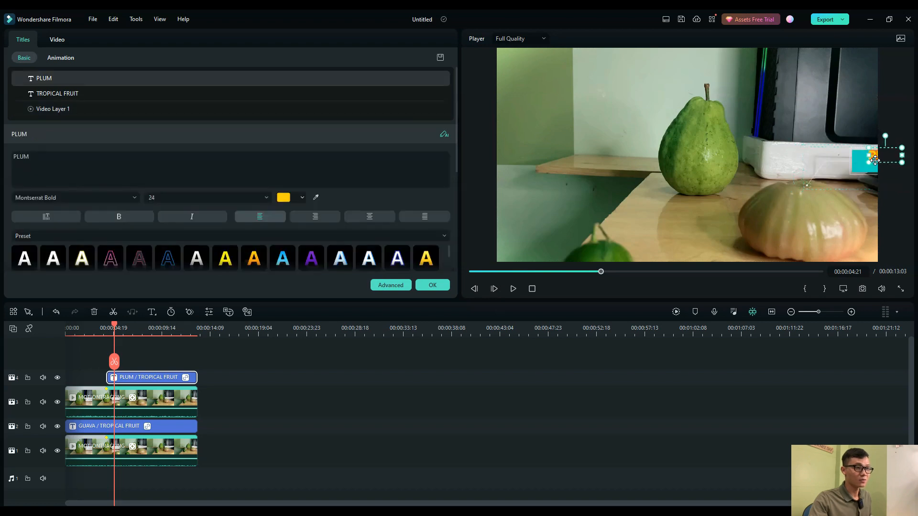
- Play back the plum tracking and move the TROPICAL FRUIT text to the left inside the PLUM callout box
{"action": "left_click_drag", "start_coordinate": [122, 327], "coordinate": [115, 326]}
{"action": "left_click", "coordinate": [511, 290]}
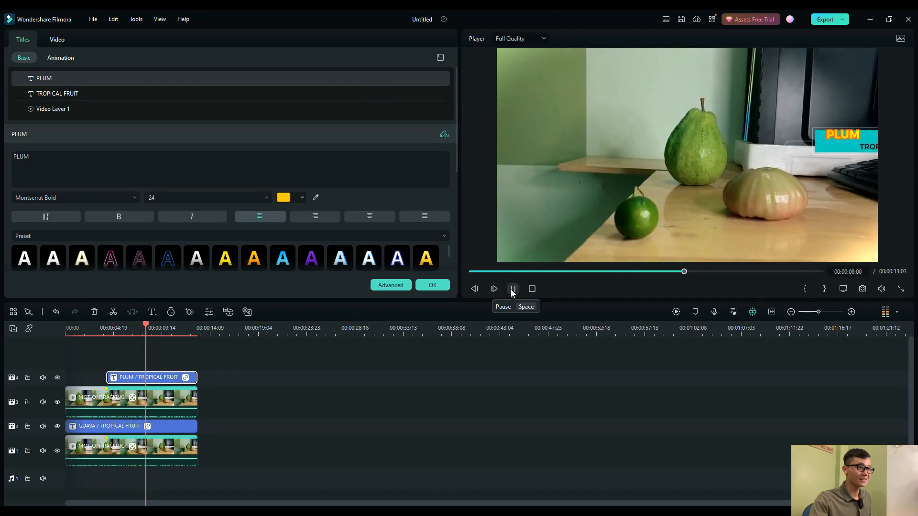
{"action": "left_click", "coordinate": [512, 290]}
{"action": "left_click_drag", "start_coordinate": [866, 145], "coordinate": [836, 146]}
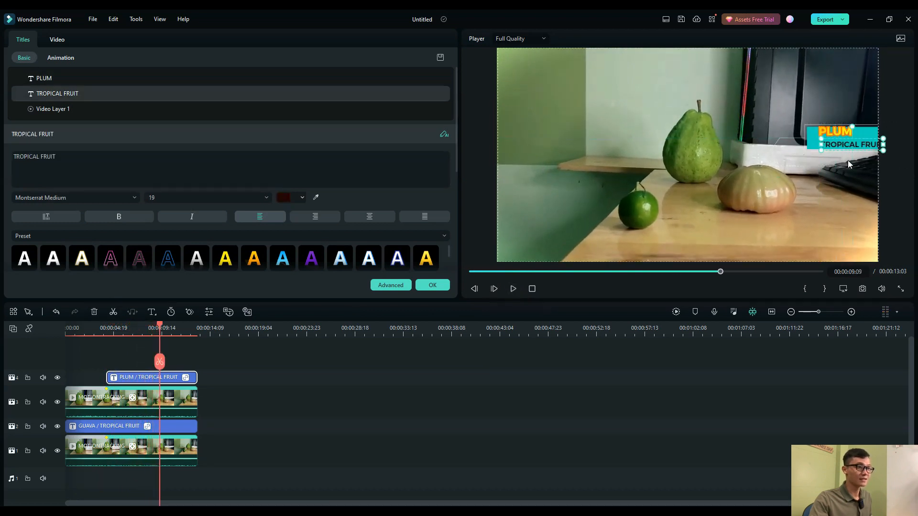
{"action": "left_click", "coordinate": [811, 140]}
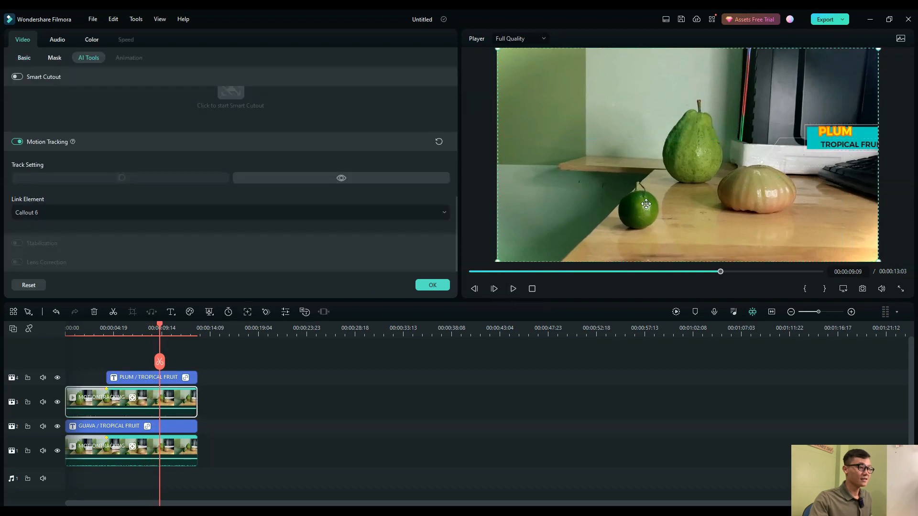
{"action": "left_click", "coordinate": [433, 285]}
- Add another MOTIONTRACKING clip from the project media to a new top track, aligned to the start
{"action": "left_click", "coordinate": [33, 47]}
{"action": "left_click_drag", "start_coordinate": [176, 117], "coordinate": [68, 358]}
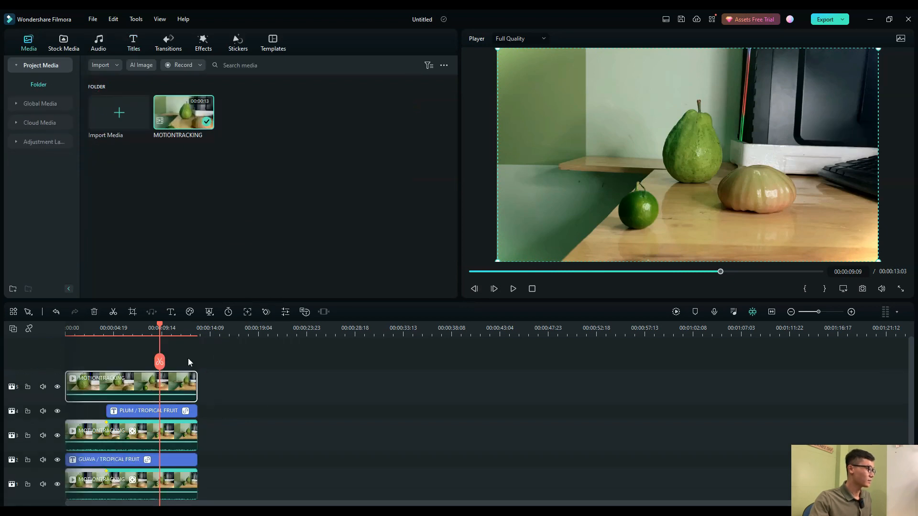
{"action": "left_click", "coordinate": [169, 413]}
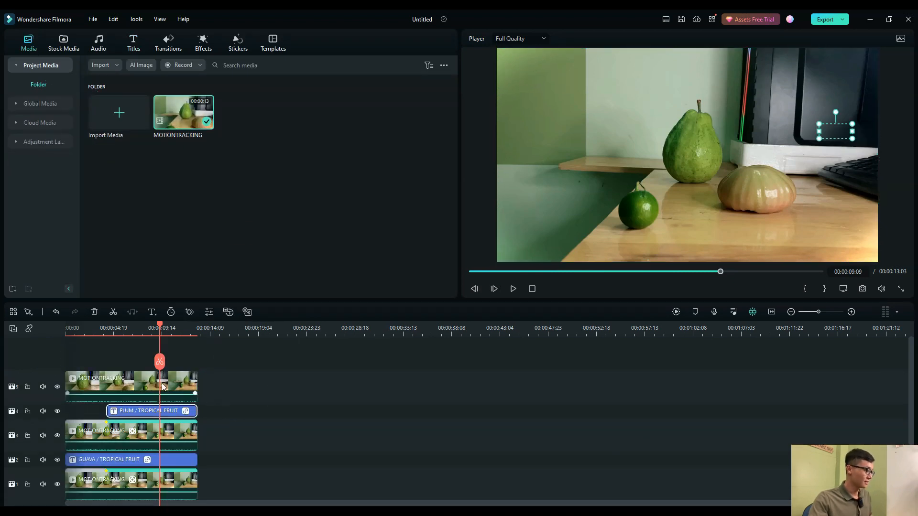
- Paste a copy of the PLUM title on a new top track at about 6 seconds and trim its end to match the video clip's end
{"action": "left_click", "coordinate": [293, 416]}
{"action": "left_click", "coordinate": [225, 334]}
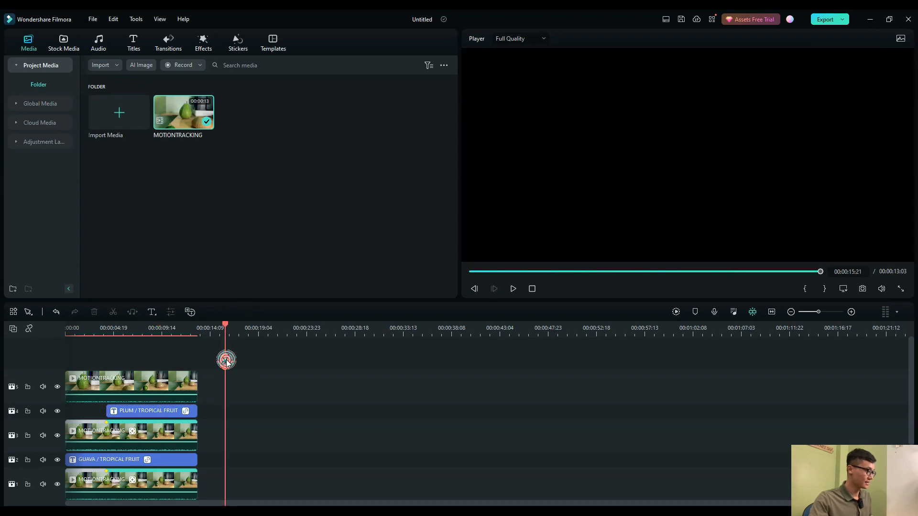
{"action": "key", "text": "ctrl+v"}
{"action": "left_click_drag", "start_coordinate": [260, 411], "coordinate": [125, 329]}
{"action": "left_click", "coordinate": [146, 328]}
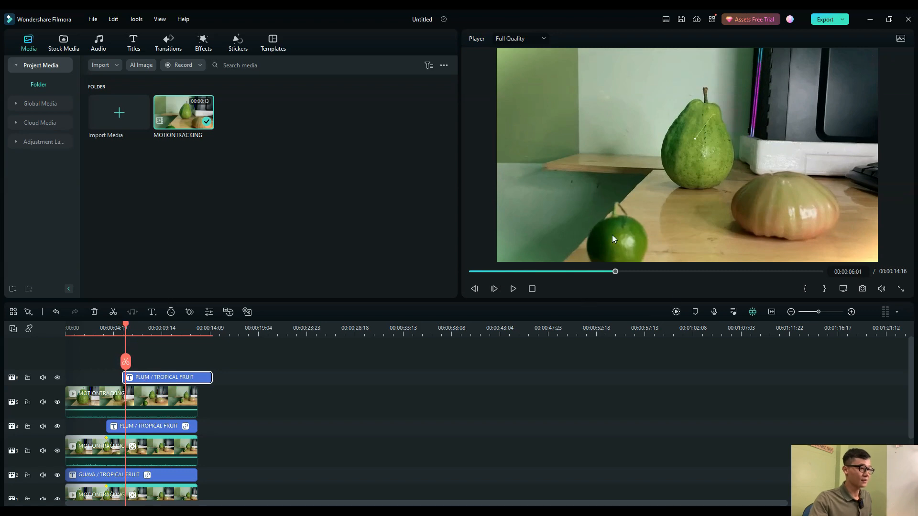
{"action": "left_click_drag", "start_coordinate": [212, 378], "coordinate": [197, 378]}
- Motion-track the small green fruit in the uppermost MOTIONTRACKING clip, using a small tracking box placed on the fruit at 00:00:06:01
{"action": "double_click", "coordinate": [176, 400]}
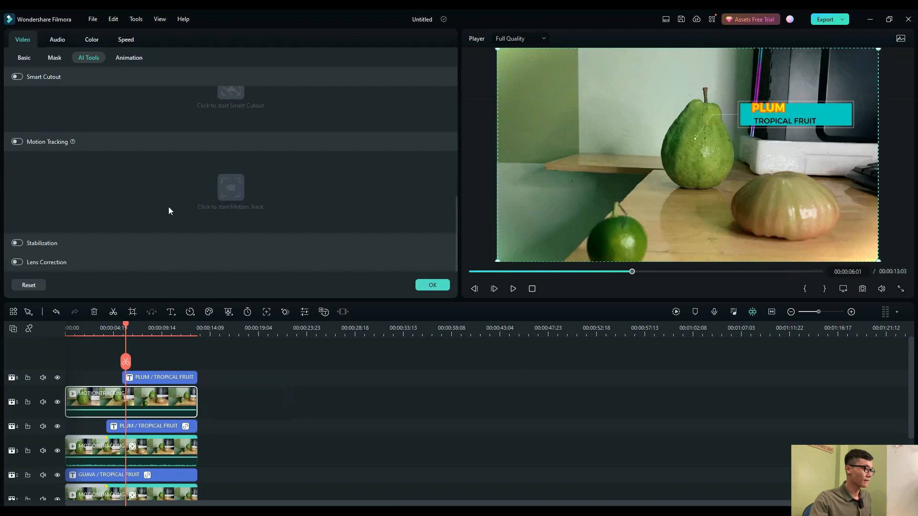
{"action": "left_click", "coordinate": [17, 142]}
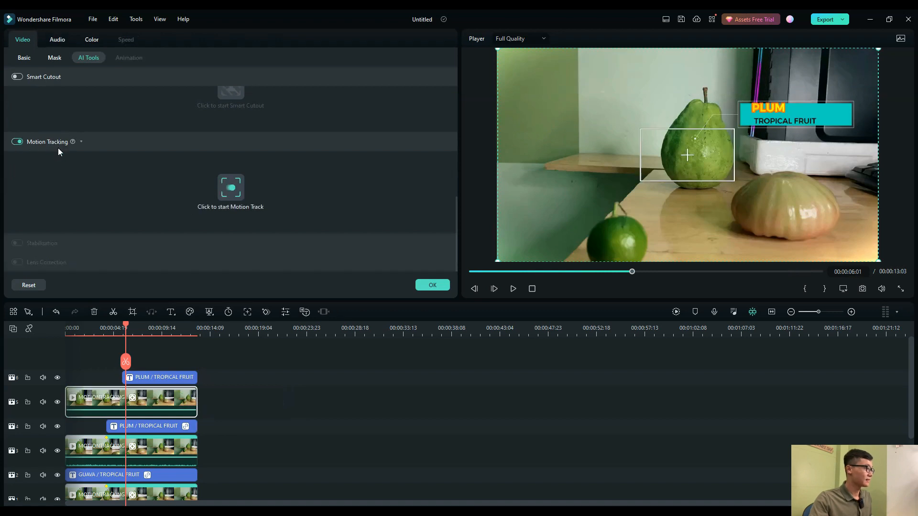
{"action": "left_click", "coordinate": [689, 156]}
{"action": "left_click_drag", "start_coordinate": [687, 158], "coordinate": [624, 241]}
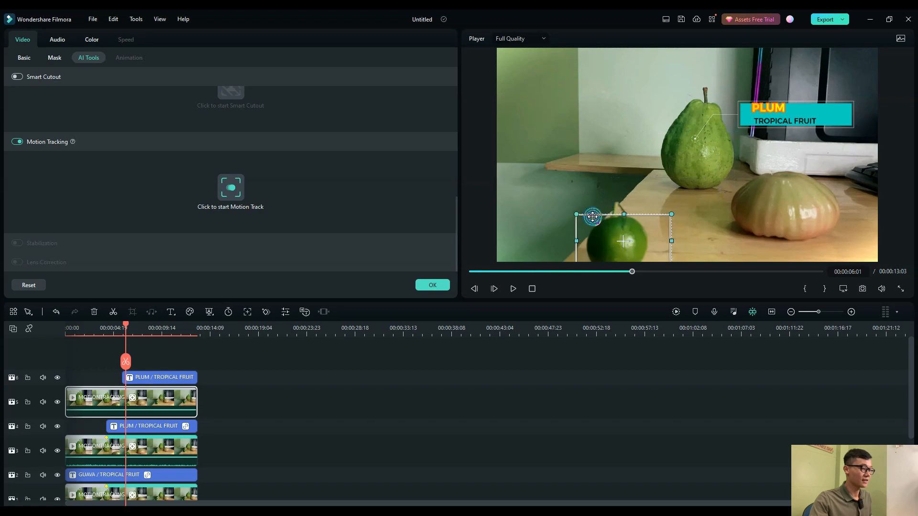
{"action": "left_click_drag", "start_coordinate": [577, 214], "coordinate": [619, 236]}
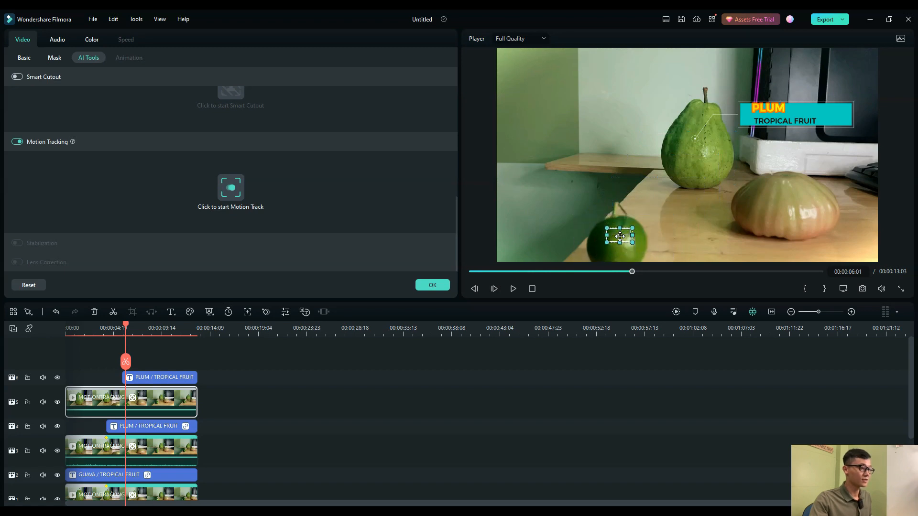
{"action": "left_click", "coordinate": [231, 187]}
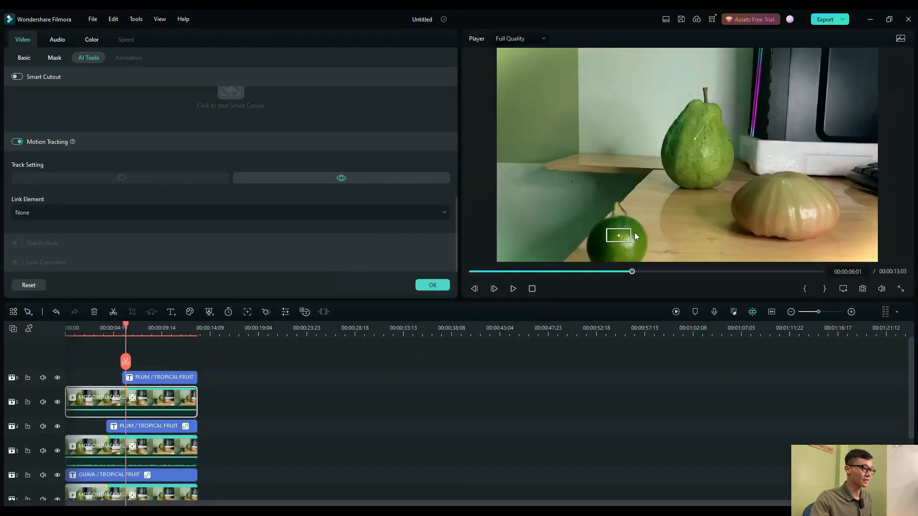
{"action": "left_click", "coordinate": [443, 287]}
- Change the PLUM text in the copied title to KUMQUAT
{"action": "left_click", "coordinate": [166, 376]}
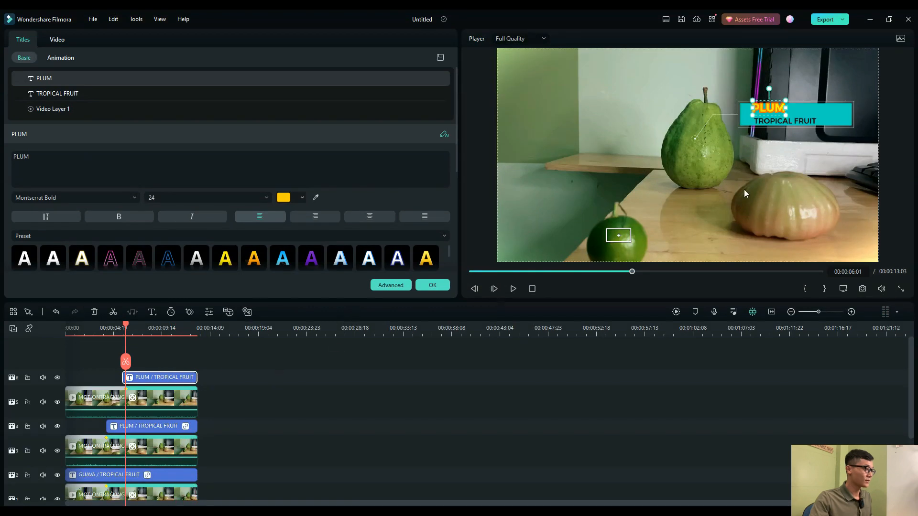
{"action": "double_click", "coordinate": [775, 107]}
{"action": "type", "text": "KUMAT"}
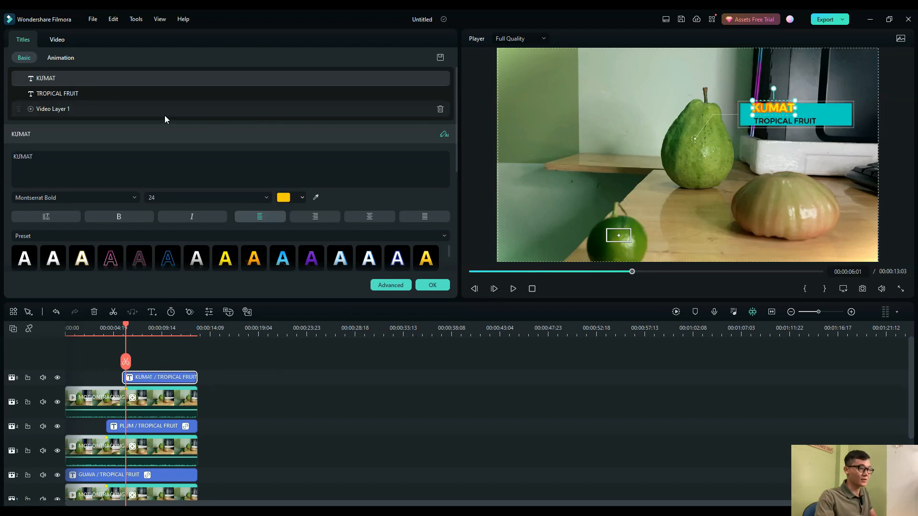
{"action": "key", "text": "BackSpace"}
{"action": "key", "text": "BackSpace"}
{"action": "key", "text": "BackSpace"}
{"action": "key", "text": "BackSpace"}
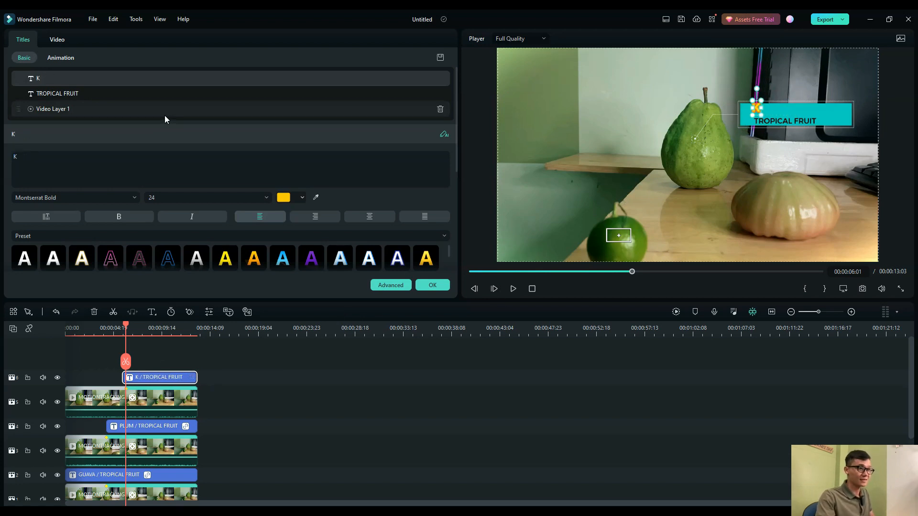
{"action": "type", "text": "UM"}
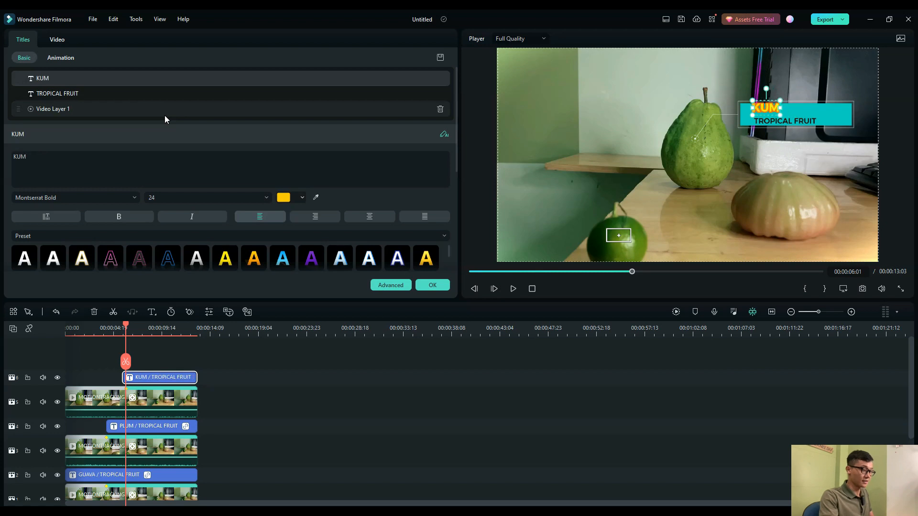
{"action": "type", "text": "QUAT"}
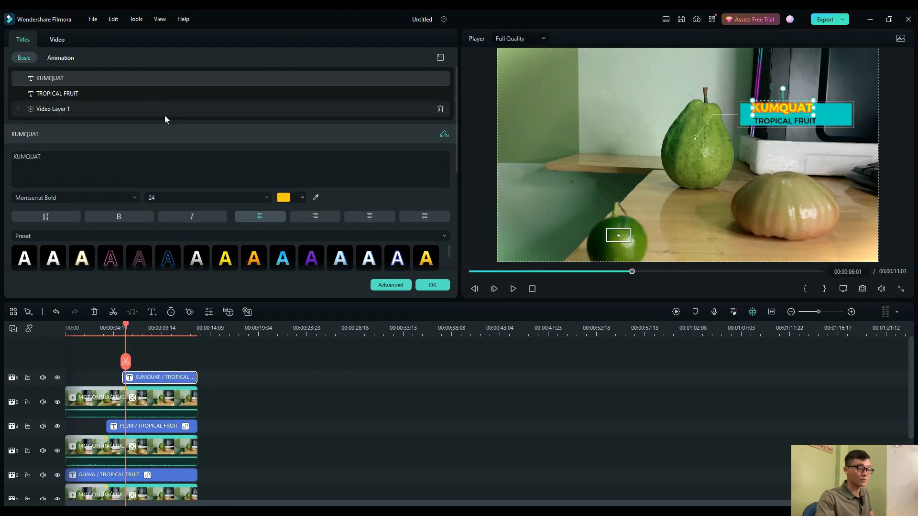
- Link the KUMQUAT title's Callout 6 element to the uppermost MOTIONTRACKING clip's motion track
{"action": "left_click", "coordinate": [741, 182]}
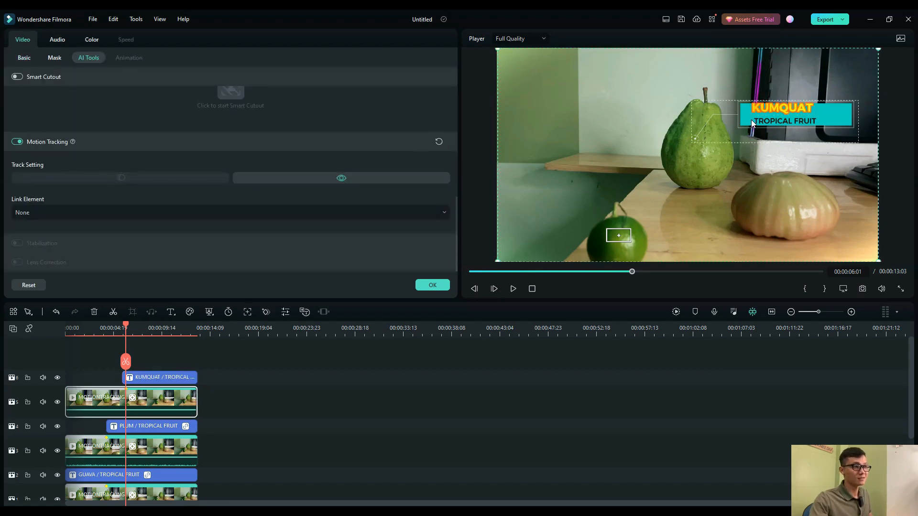
{"action": "left_click", "coordinate": [753, 123]}
{"action": "left_click", "coordinate": [747, 125]}
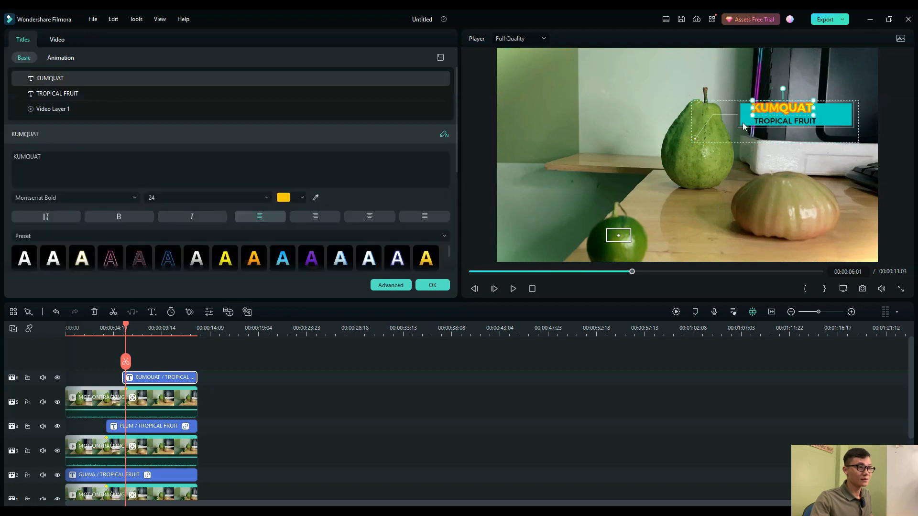
{"action": "left_click", "coordinate": [154, 406]}
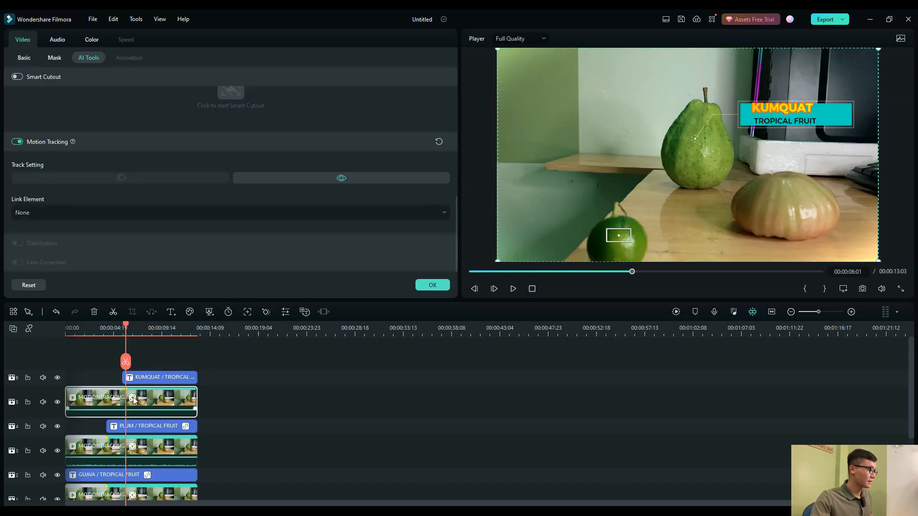
{"action": "left_click", "coordinate": [118, 217]}
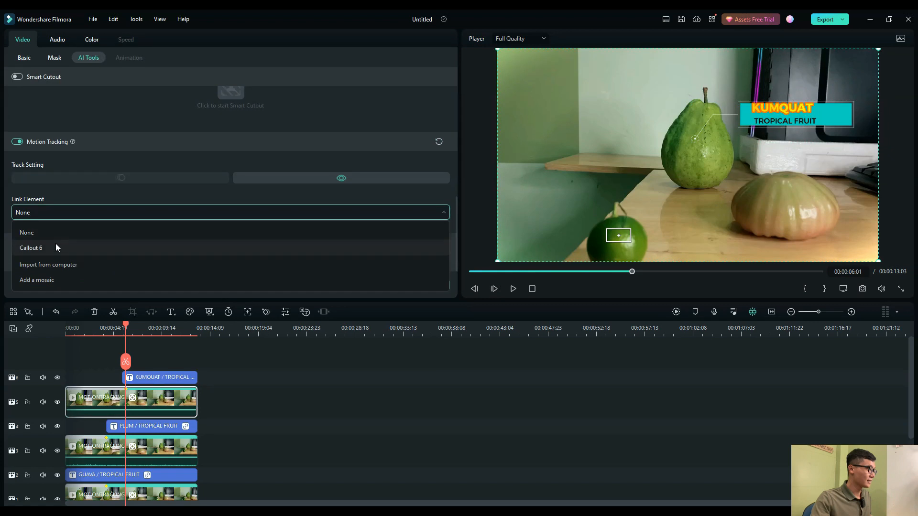
{"action": "left_click", "coordinate": [30, 248]}
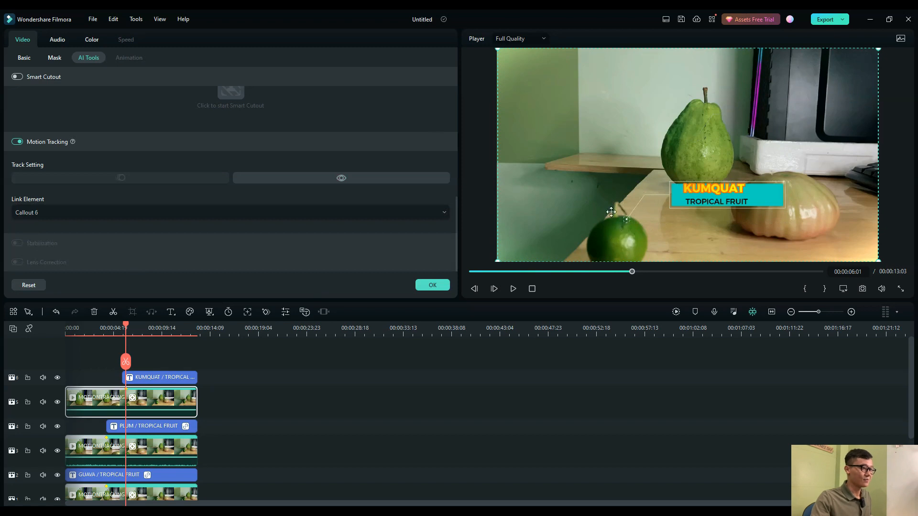
- Move the KUMQUAT text to the left inside its callout box and scale the callout graphic to 41%
{"action": "left_click", "coordinate": [703, 202]}
{"action": "left_click", "coordinate": [682, 188]}
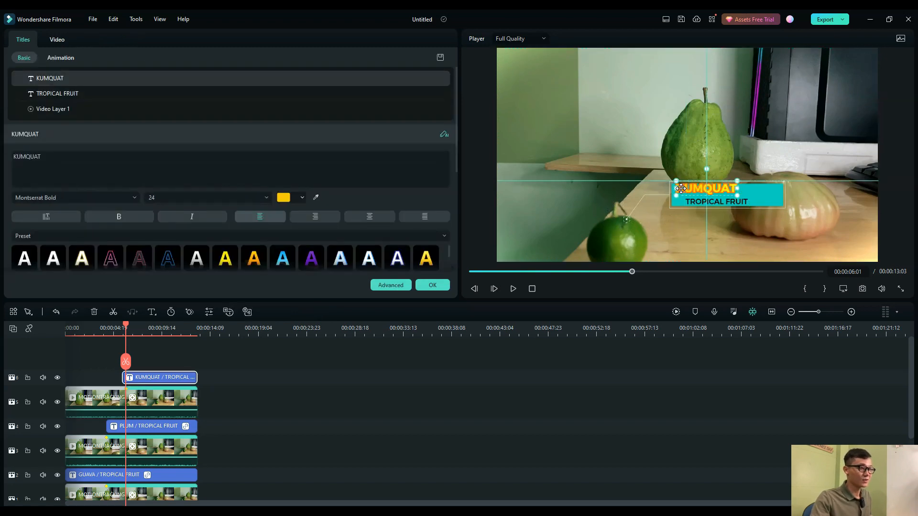
{"action": "left_click", "coordinate": [753, 195]}
{"action": "left_click", "coordinate": [787, 215]}
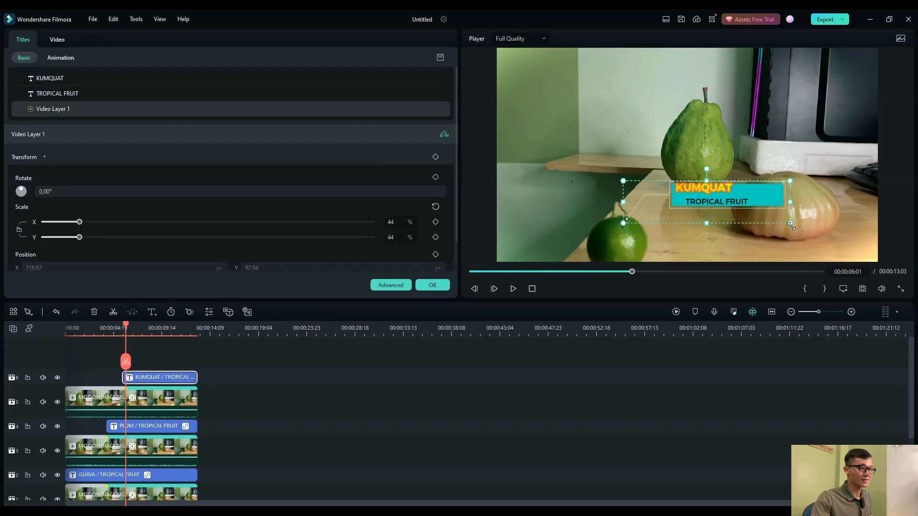
{"action": "left_click", "coordinate": [787, 216]}
{"action": "left_click", "coordinate": [787, 215]}
{"action": "left_click", "coordinate": [787, 216]}
{"action": "left_click_drag", "start_coordinate": [787, 216], "coordinate": [774, 214]}
- Play back the kumquat tracking and shift the whole KUMQUAT callout slightly down and left
{"action": "left_click_drag", "start_coordinate": [126, 328], "coordinate": [114, 328]}
{"action": "left_click", "coordinate": [513, 288]}
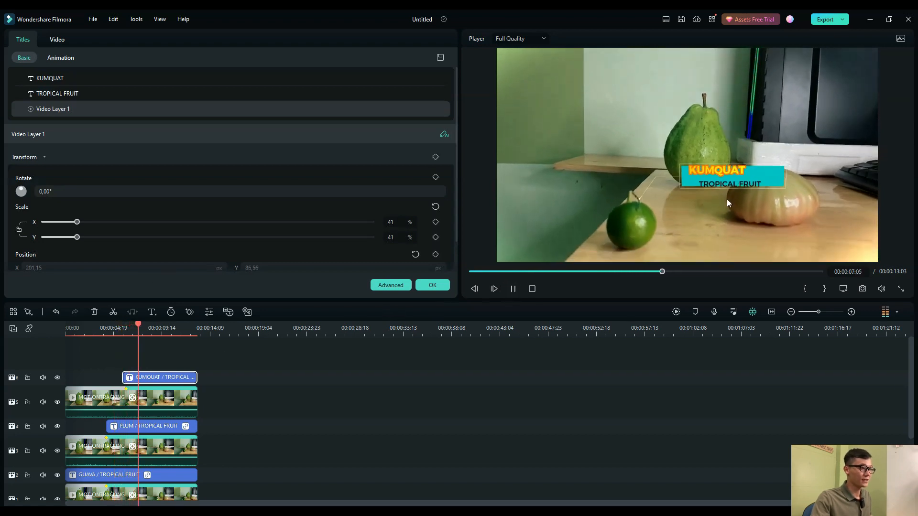
{"action": "left_click", "coordinate": [514, 289]}
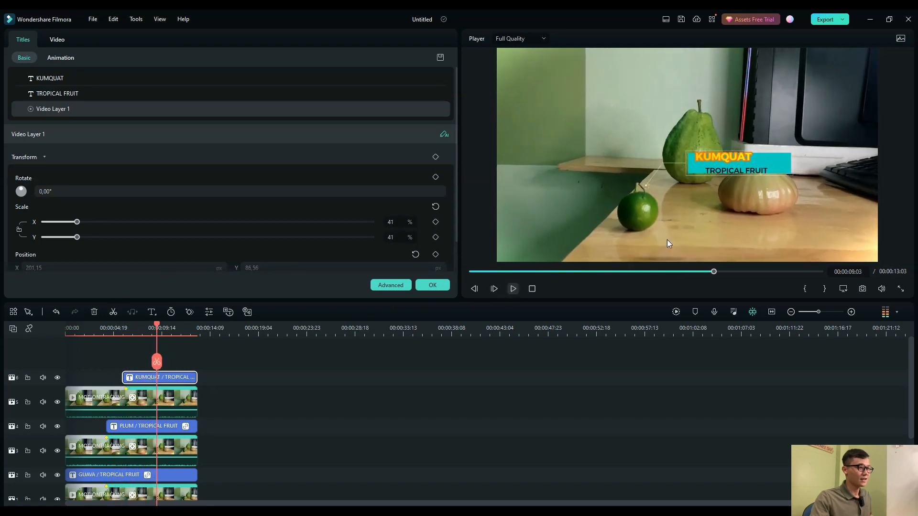
{"action": "left_click", "coordinate": [722, 157]}
{"action": "left_click", "coordinate": [769, 170]}
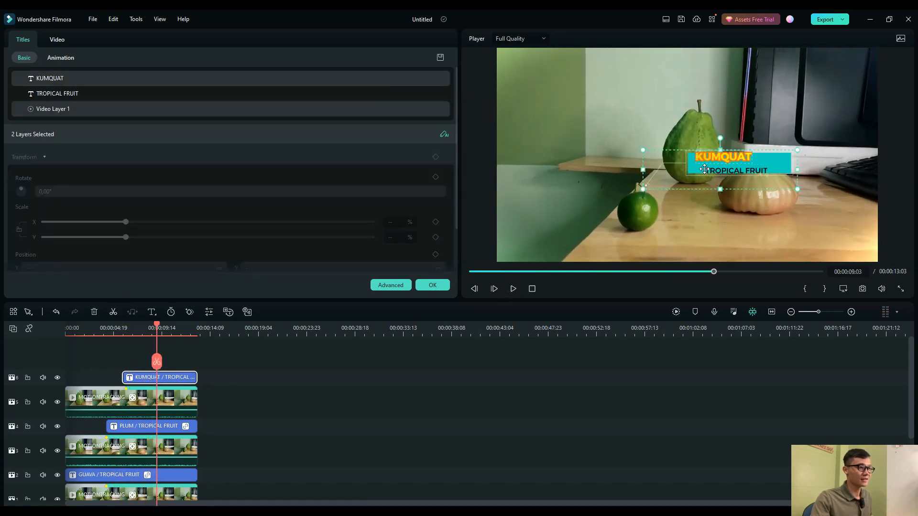
{"action": "left_click_drag", "start_coordinate": [688, 168], "coordinate": [678, 177]}
{"action": "left_click", "coordinate": [623, 232]}
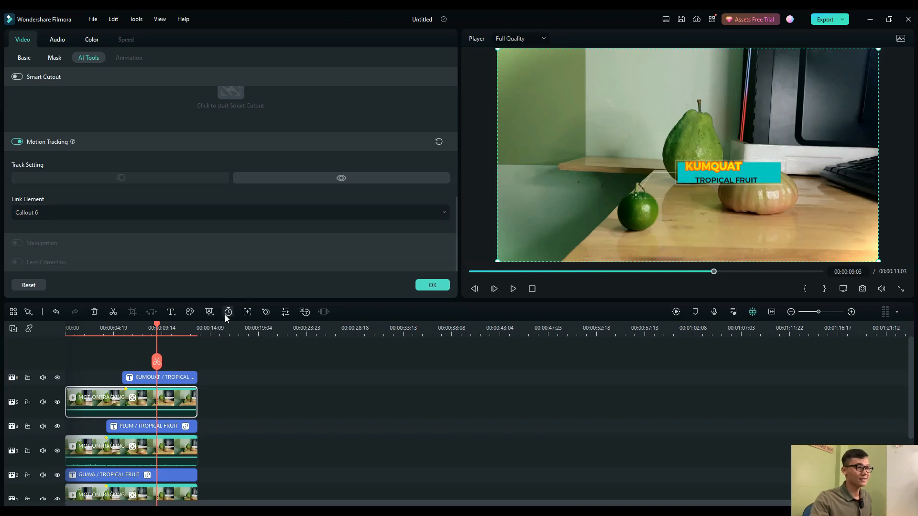
- Hide video tracks 3 and 5 with the duplicate MOTIONTRACKING clips and play the timeline from the start to check all the callouts
{"action": "left_click", "coordinate": [69, 335]}
{"action": "scroll", "coordinate": [115, 364], "scroll_direction": "down", "scroll_amount": 1}
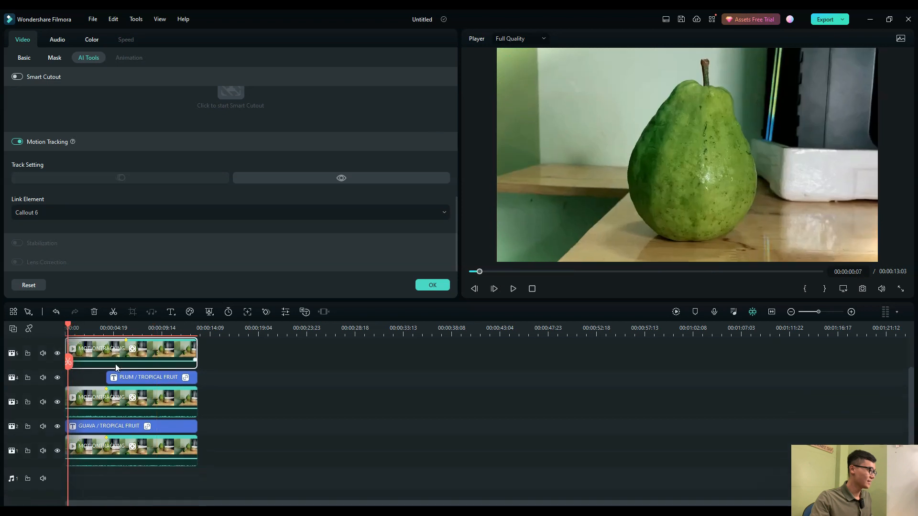
{"action": "scroll", "coordinate": [116, 366], "scroll_direction": "up", "scroll_amount": 1}
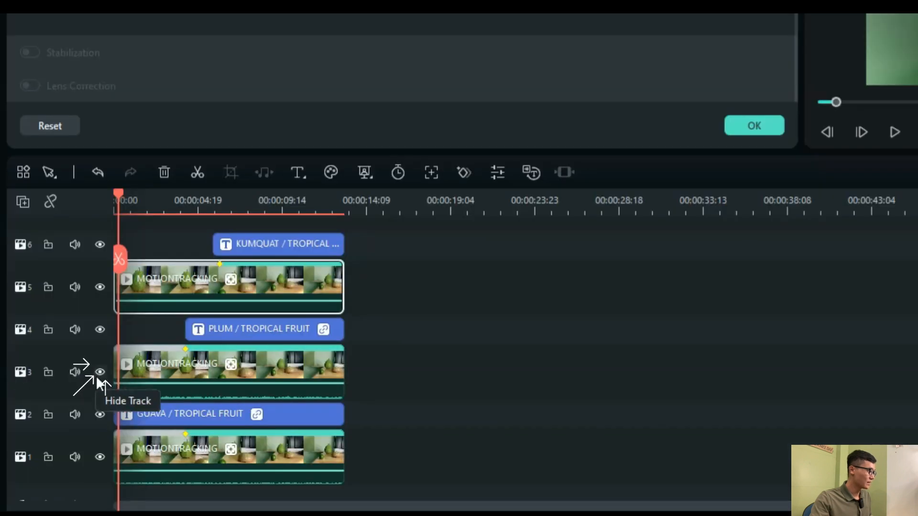
{"action": "left_click", "coordinate": [57, 426]}
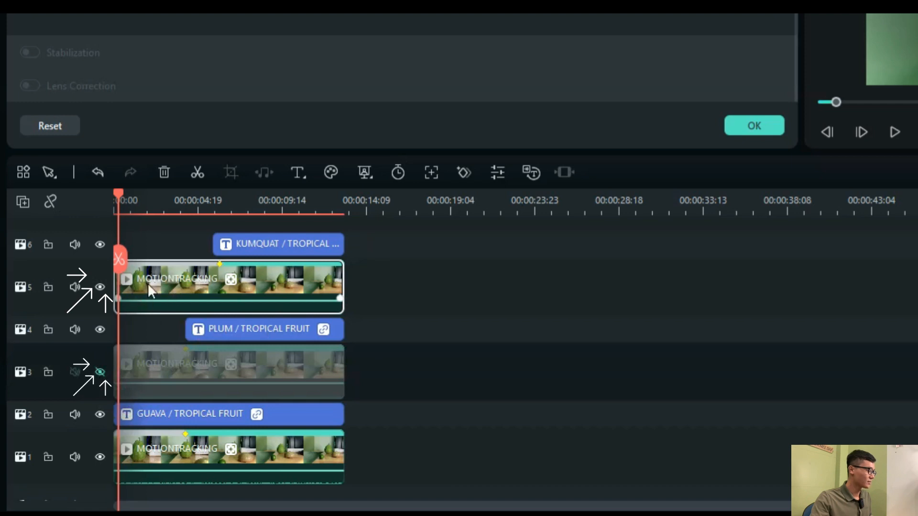
{"action": "left_click", "coordinate": [100, 289]}
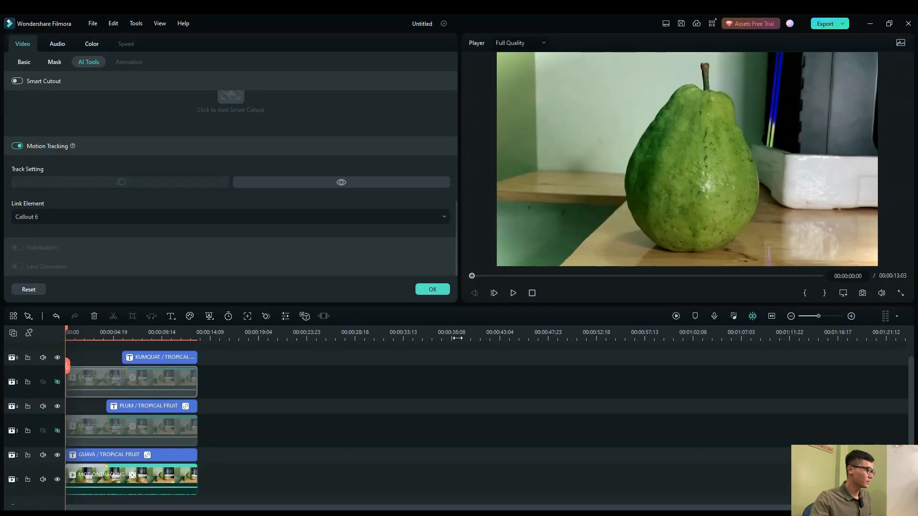
{"action": "left_click", "coordinate": [512, 293]}
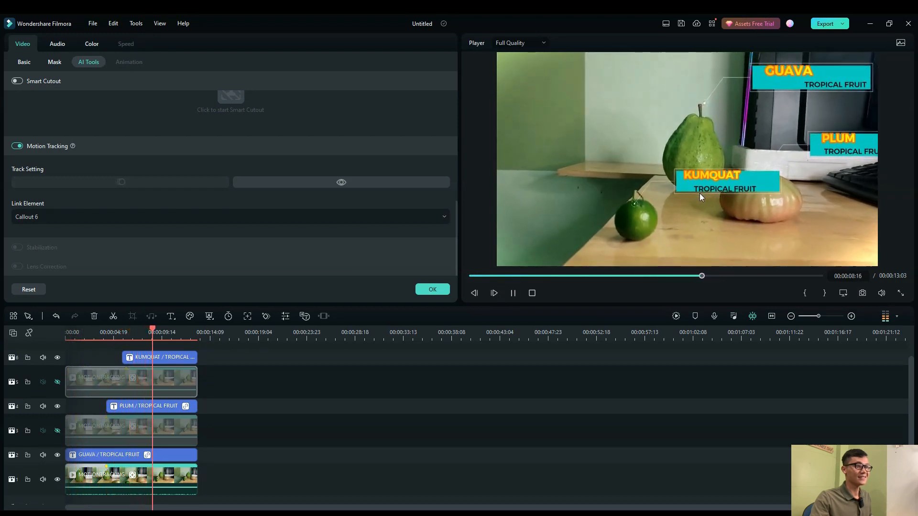
{"action": "left_click", "coordinate": [514, 296]}
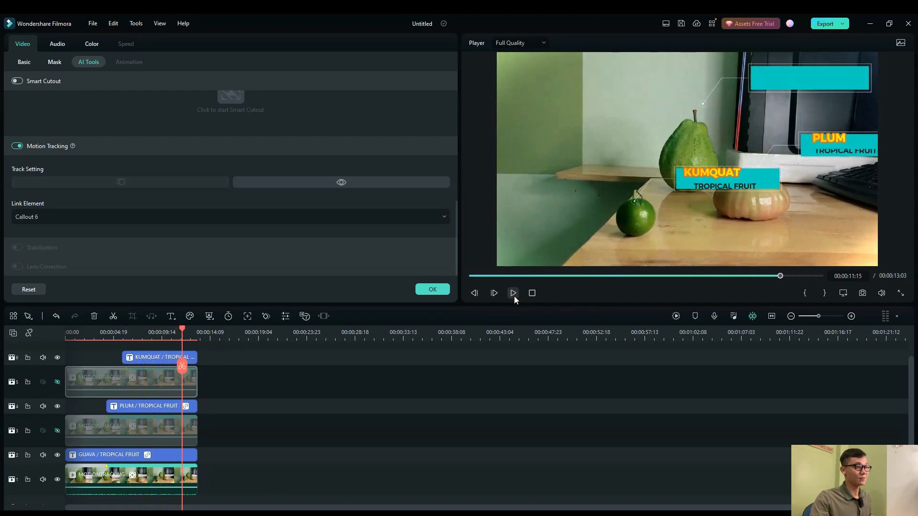